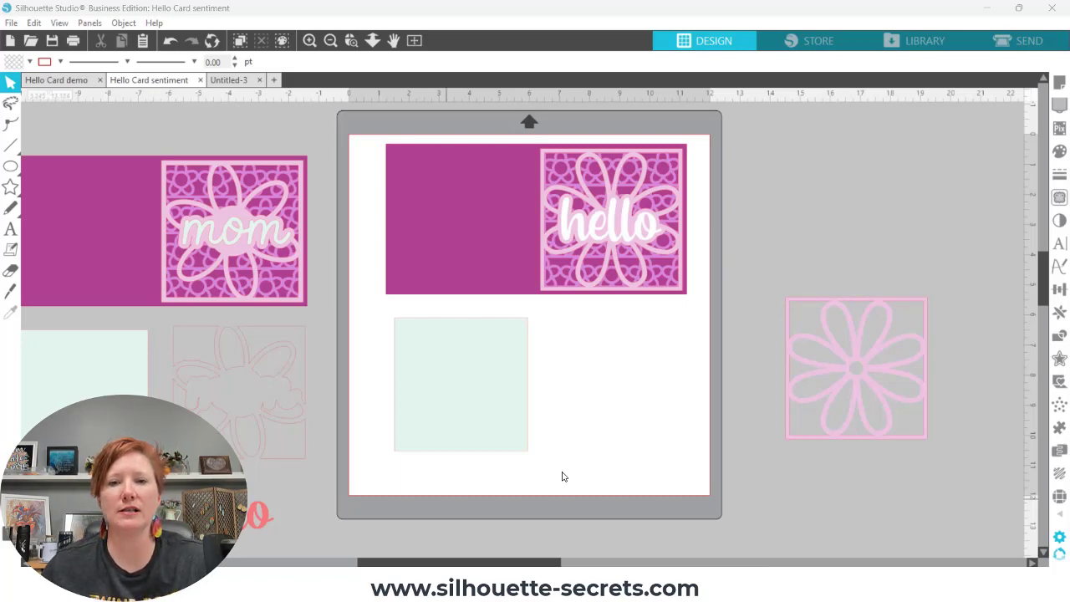
Move the lattice pattern onto the card's empty half and the mint square off the page above the framed flower
{"action": "left_click", "coordinate": [887, 350]}
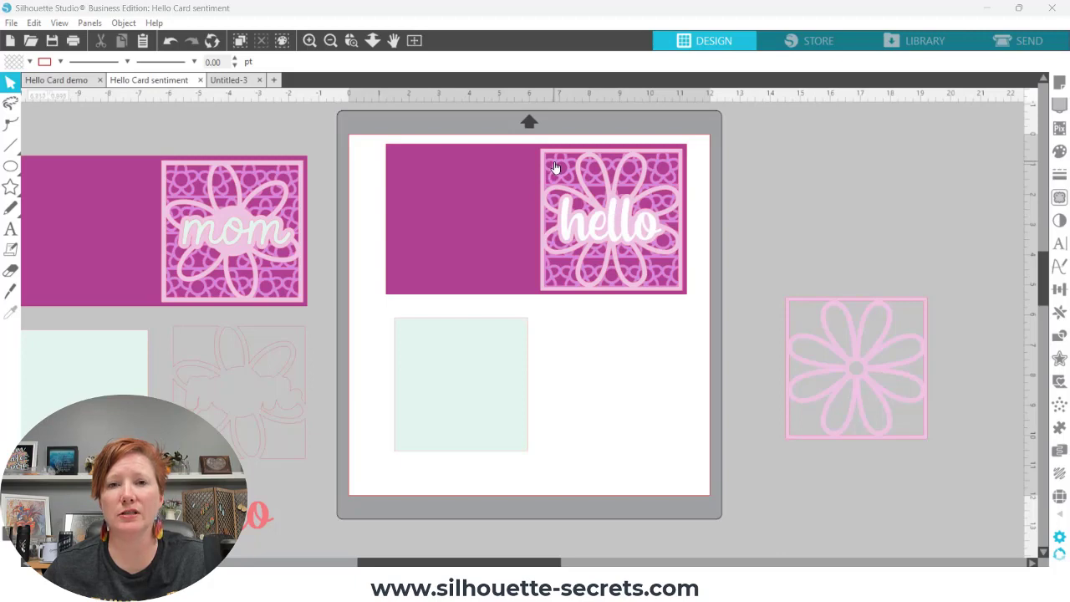
{"action": "left_click_drag", "start_coordinate": [549, 168], "coordinate": [436, 164]}
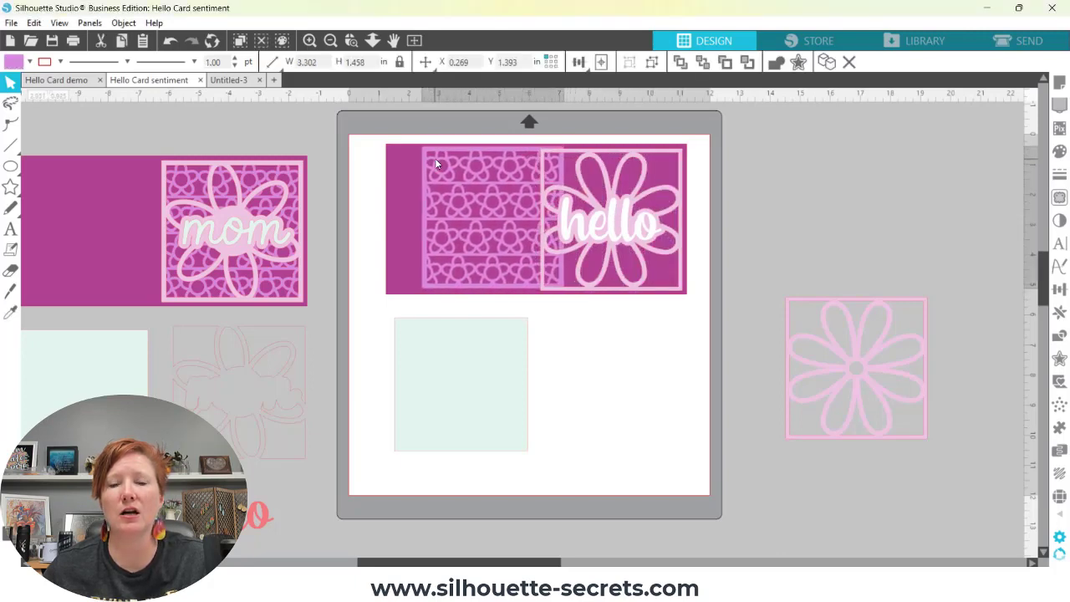
{"action": "key", "text": "Escape"}
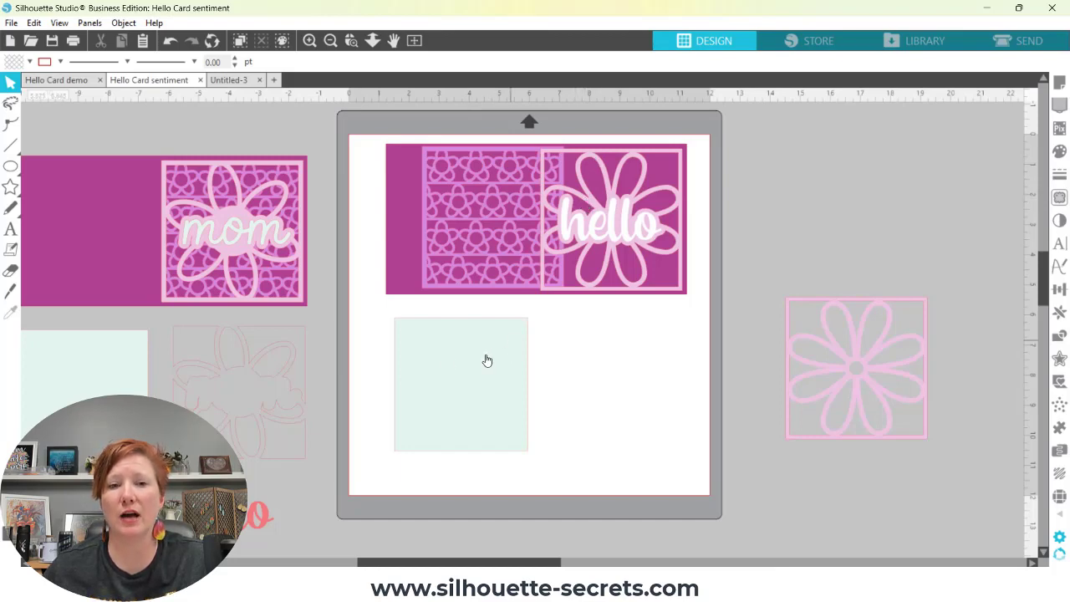
{"action": "left_click_drag", "start_coordinate": [458, 360], "coordinate": [843, 182]}
{"action": "key", "text": "Escape"}
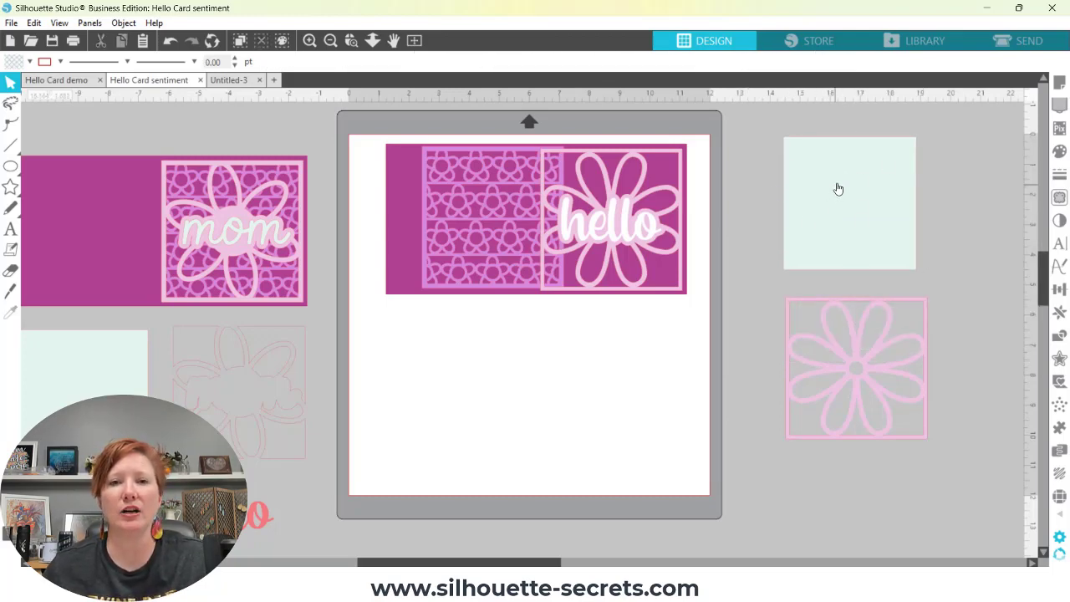
{"action": "left_click_drag", "start_coordinate": [503, 153], "coordinate": [476, 154]}
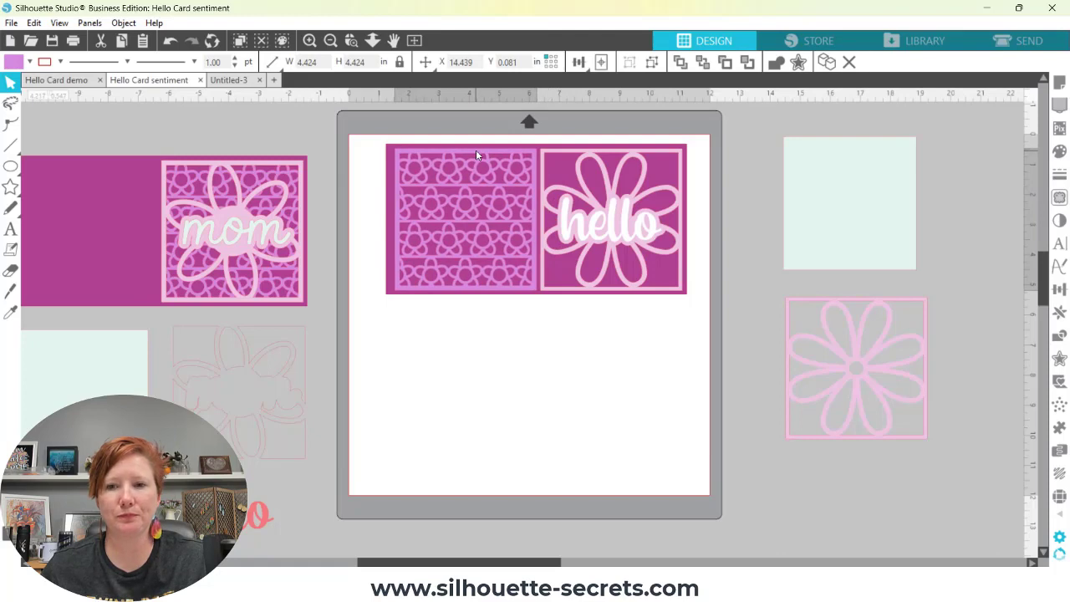
Place a copy of the pink framed flower on the page below the card
{"action": "left_click", "coordinate": [769, 304]}
{"action": "left_click", "coordinate": [788, 301]}
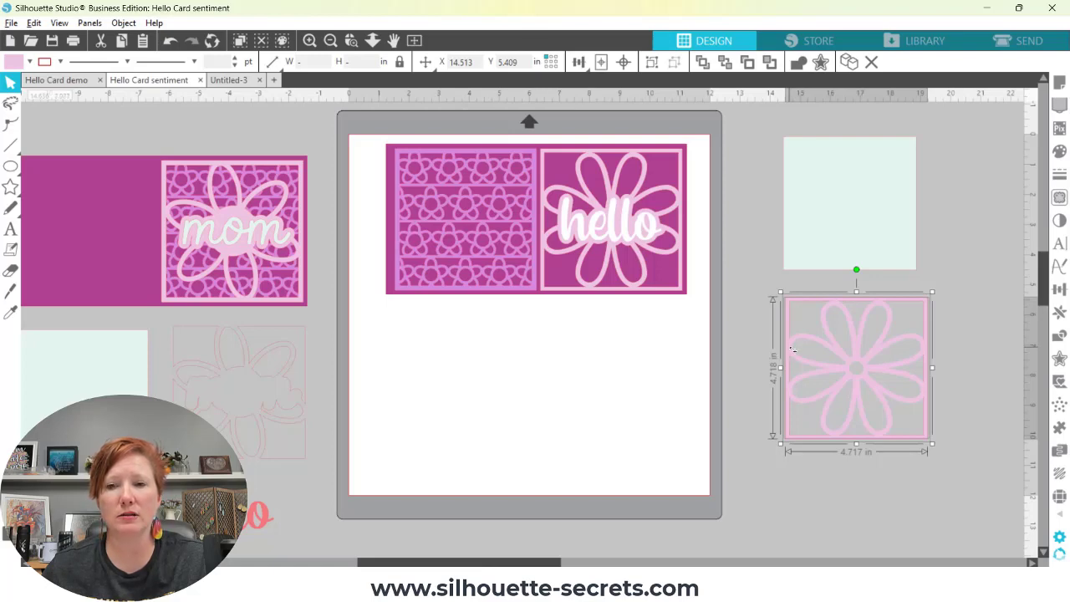
{"action": "left_click_drag", "start_coordinate": [792, 349], "coordinate": [394, 375]}
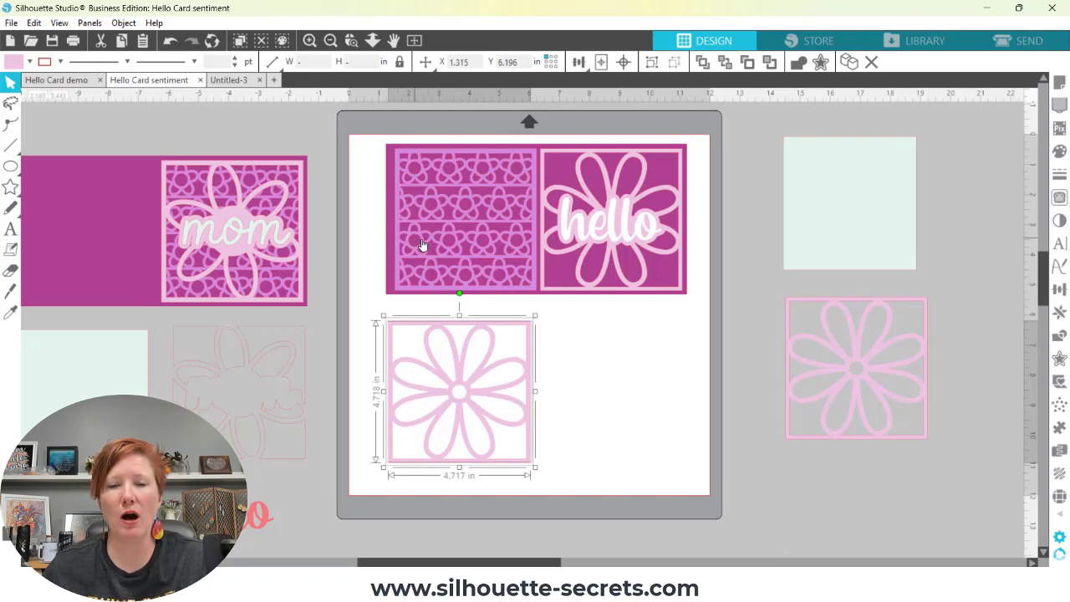
{"action": "left_click", "coordinate": [597, 386]}
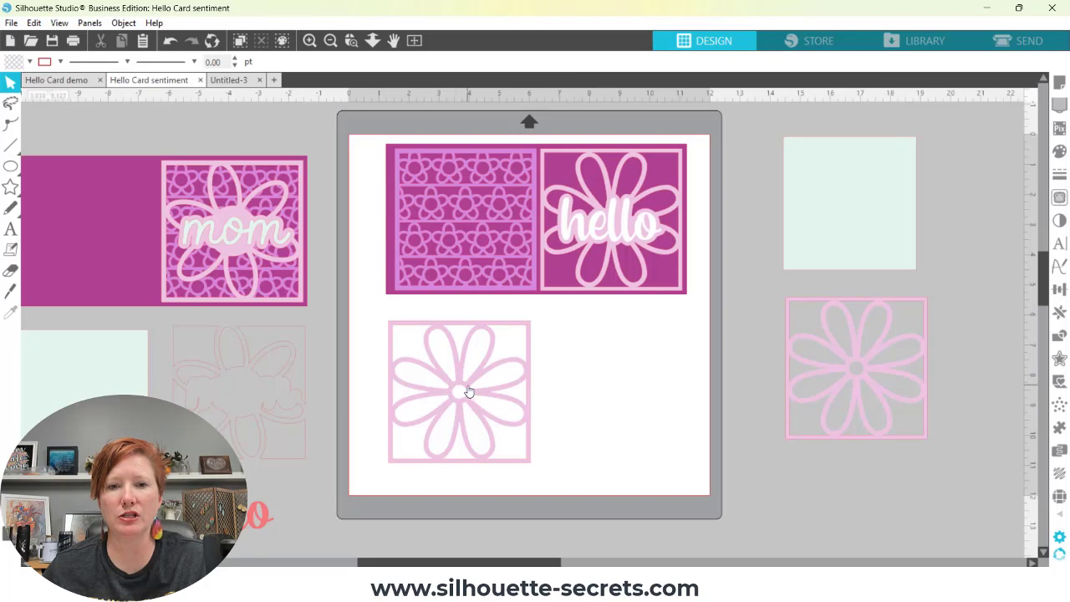
Shrink the copied flower to about 1.19 by 1.16 in at the frame's upper-left corner and duplicate it three times to the right
{"action": "left_click", "coordinate": [469, 392]}
{"action": "left_click_drag", "start_coordinate": [530, 467], "coordinate": [430, 367]}
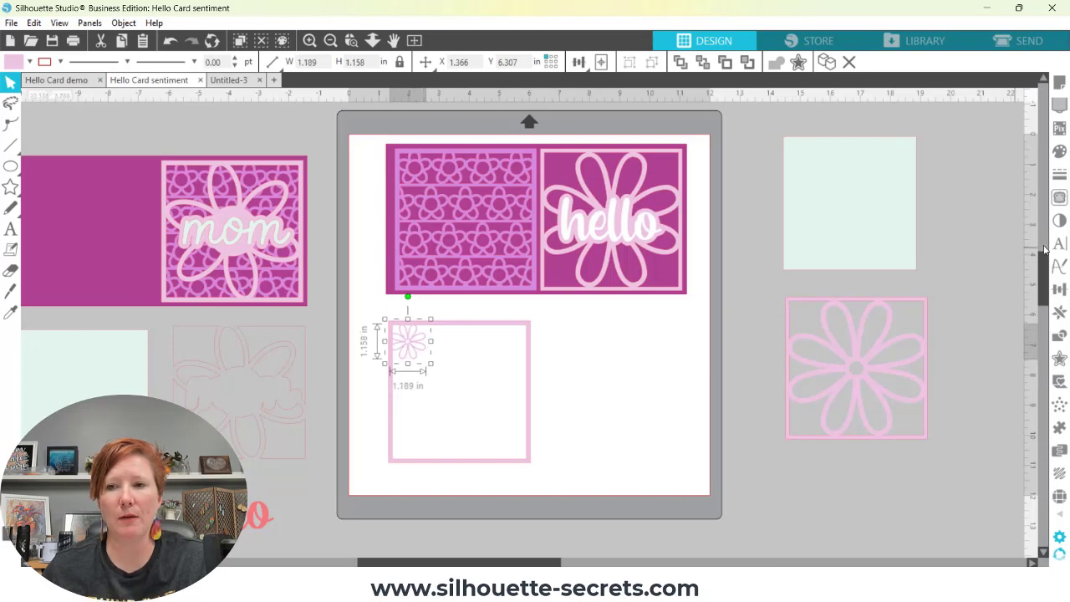
{"action": "left_click", "coordinate": [1059, 312]}
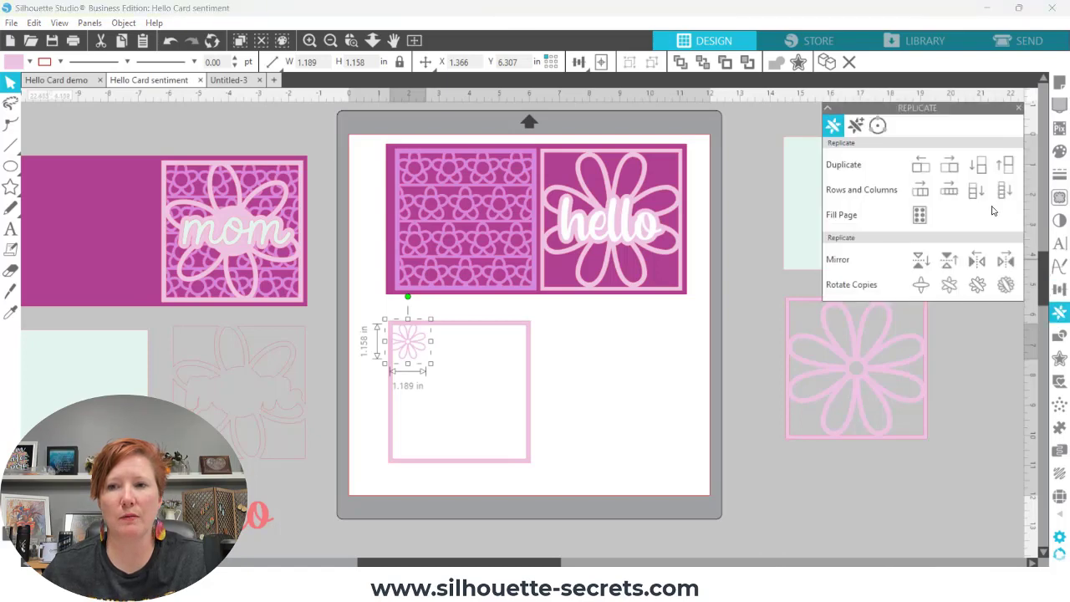
{"action": "left_click", "coordinate": [949, 166]}
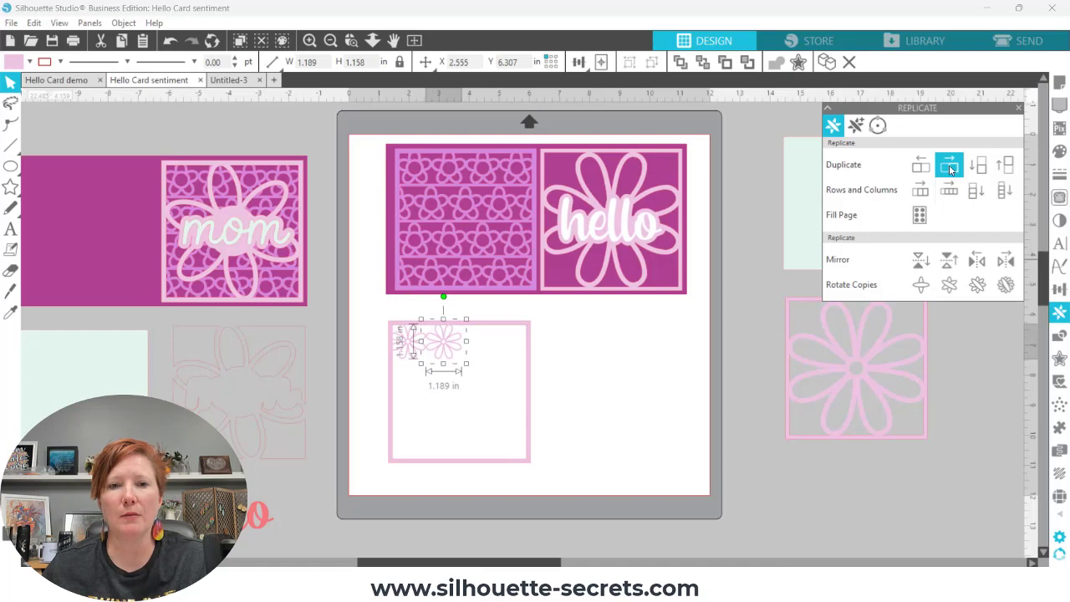
{"action": "left_click", "coordinate": [949, 167]}
{"action": "left_click", "coordinate": [950, 166]}
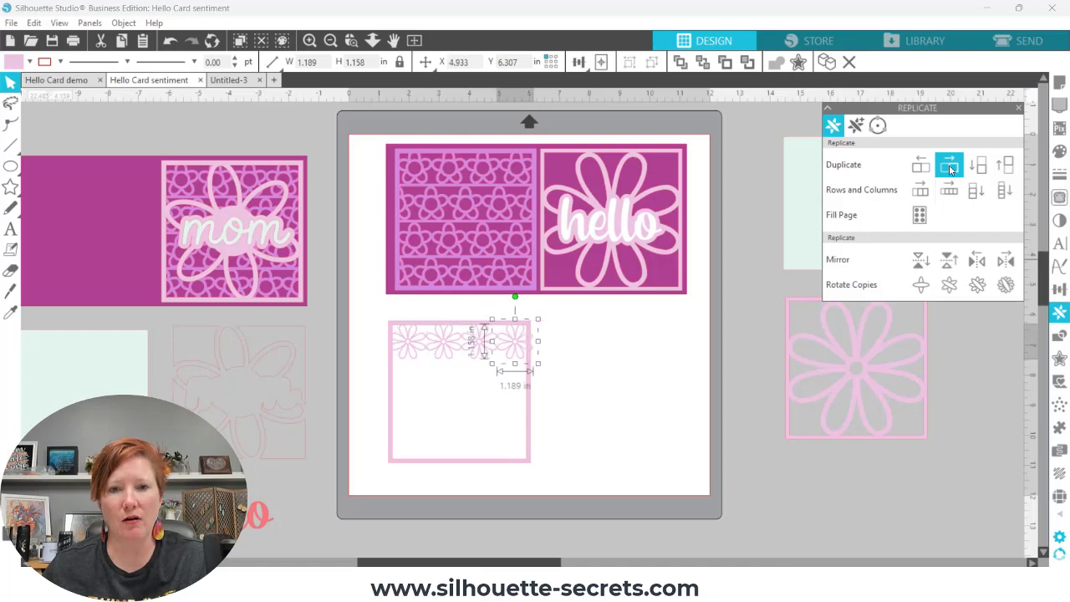
Scale the row of four flowers down to about 4.63 in wide to fit the frame
{"action": "left_click", "coordinate": [412, 347]}
{"action": "left_click", "coordinate": [458, 344], "text": "shift"}
{"action": "left_click", "coordinate": [473, 346], "text": "shift"}
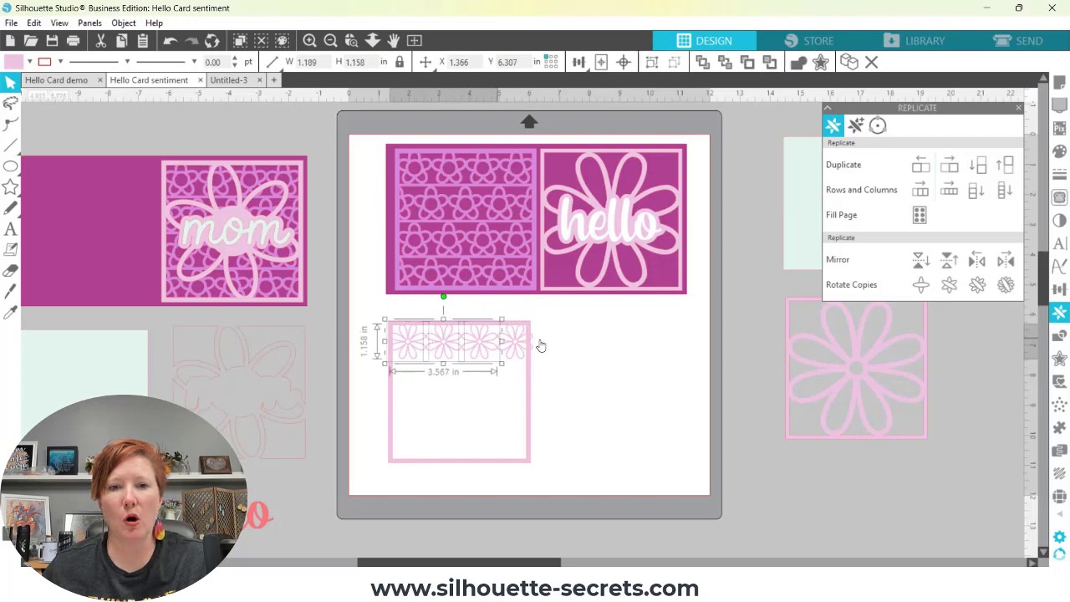
{"action": "left_click", "coordinate": [512, 344], "text": "shift"}
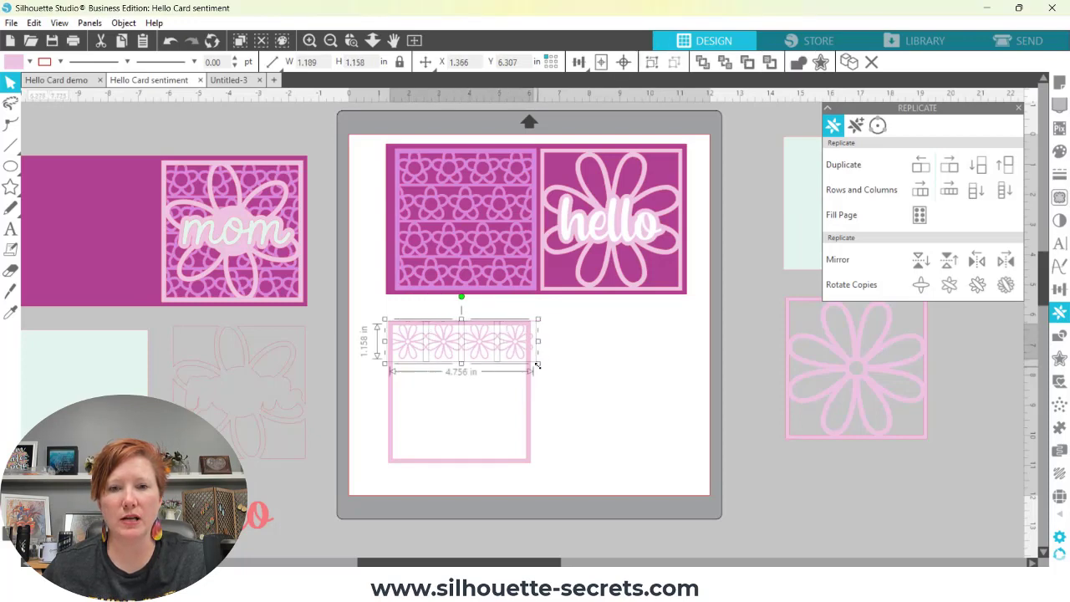
{"action": "left_click_drag", "start_coordinate": [538, 366], "coordinate": [535, 364]}
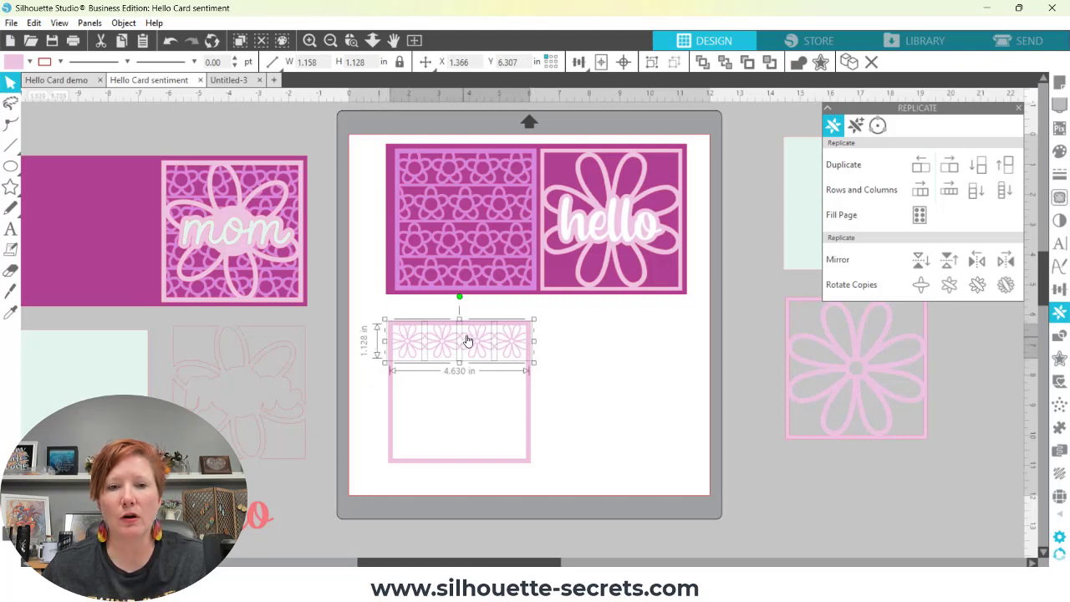
Move the square frame and its flower row together slightly up and left on the page
{"action": "left_click", "coordinate": [529, 384], "text": "shift"}
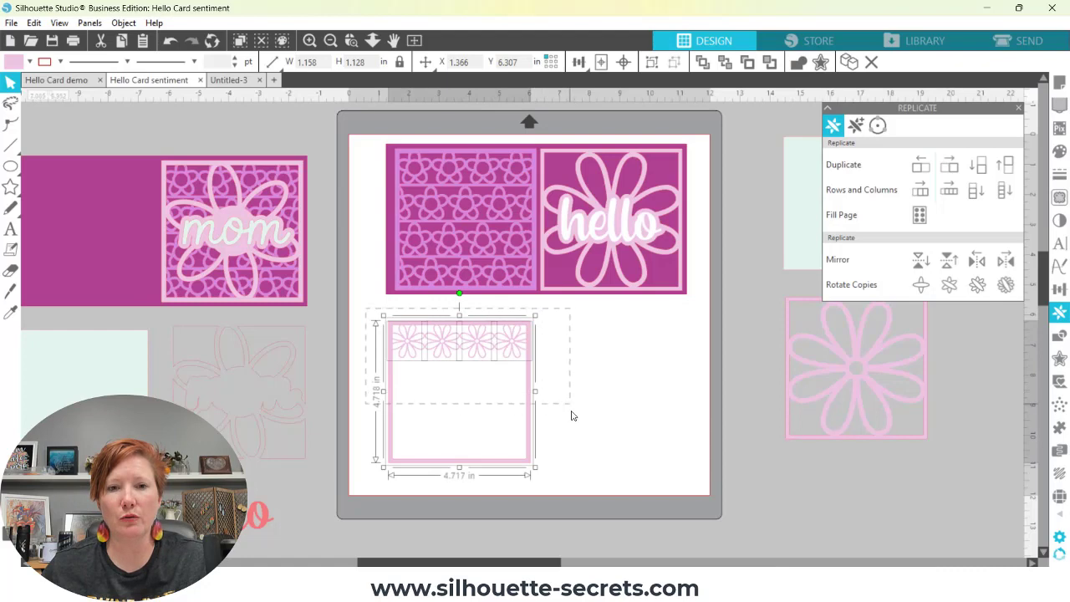
{"action": "left_click_drag", "start_coordinate": [520, 347], "coordinate": [495, 336]}
{"action": "left_click", "coordinate": [521, 337]}
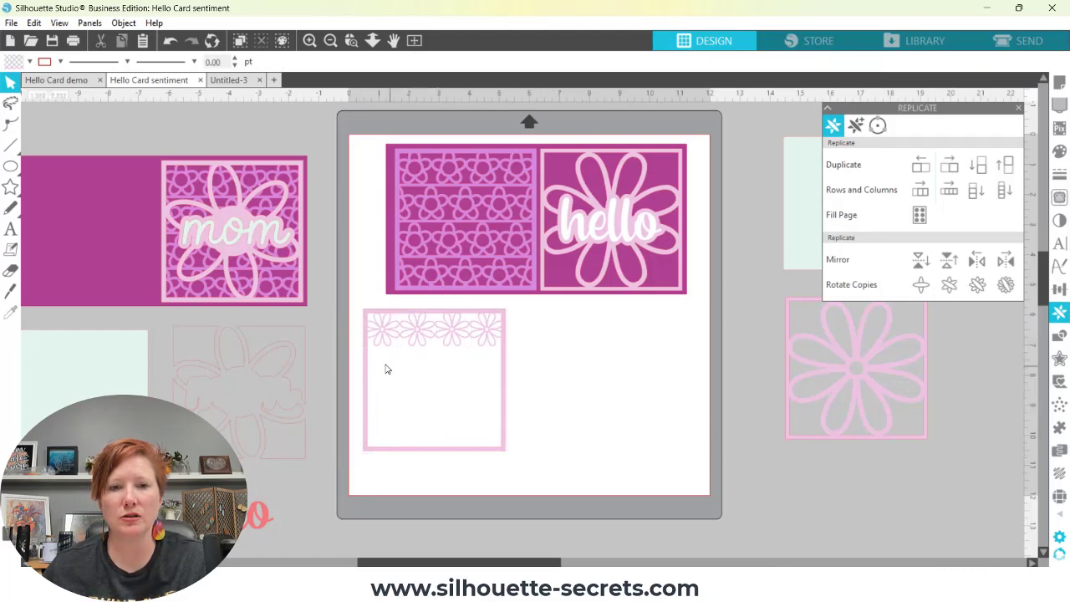
Group the four small flowers in the frame's top row
{"action": "left_click_drag", "start_coordinate": [361, 304], "coordinate": [490, 336]}
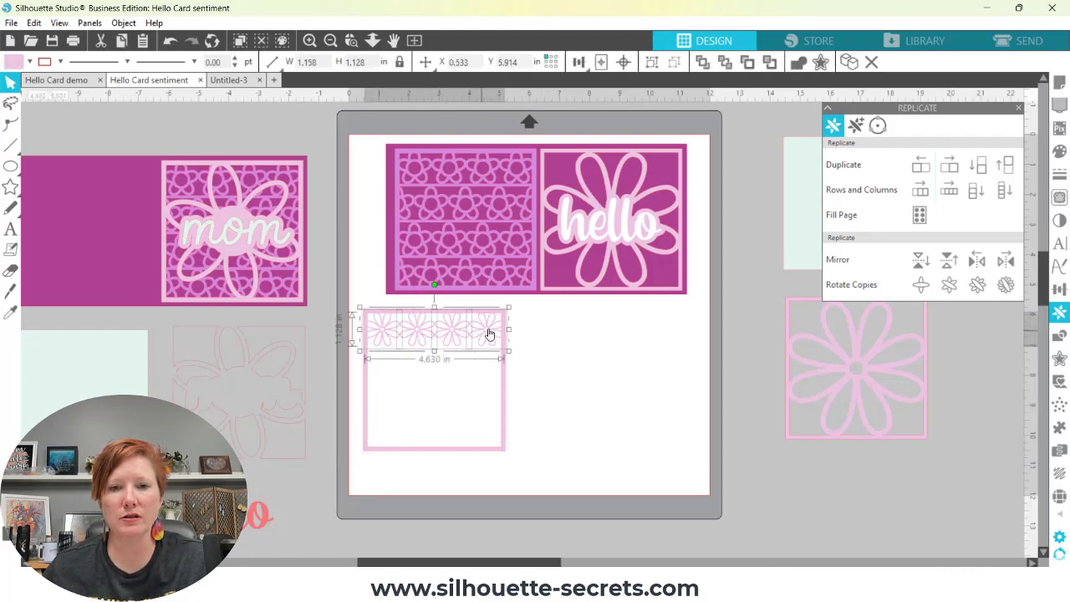
{"action": "right_click", "coordinate": [490, 334]}
{"action": "left_click", "coordinate": [527, 411]}
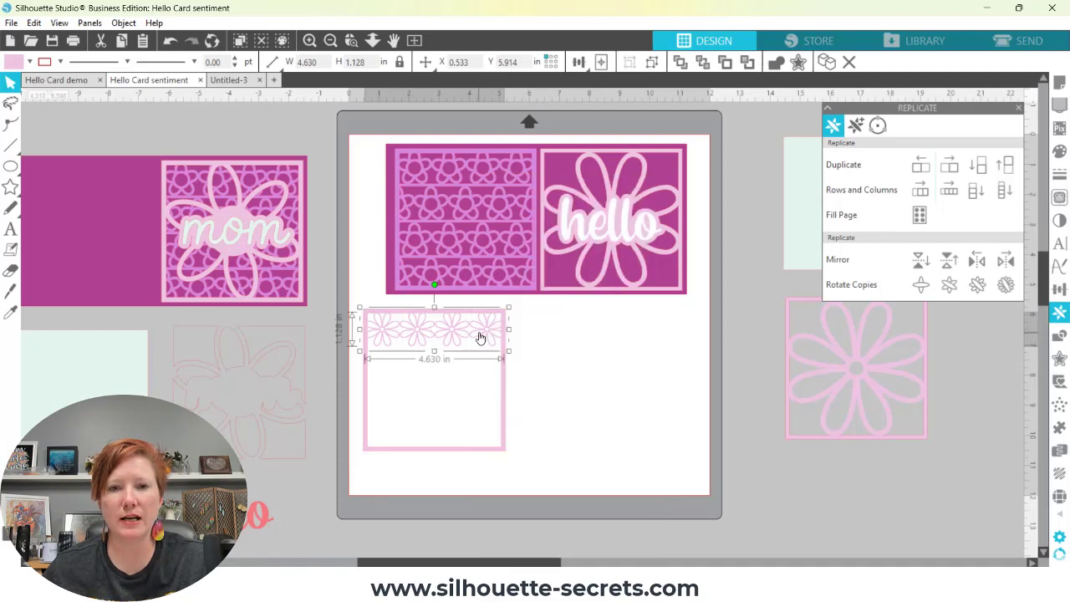
Ungroup the flower row into four separate flowers
{"action": "left_click", "coordinate": [351, 40]}
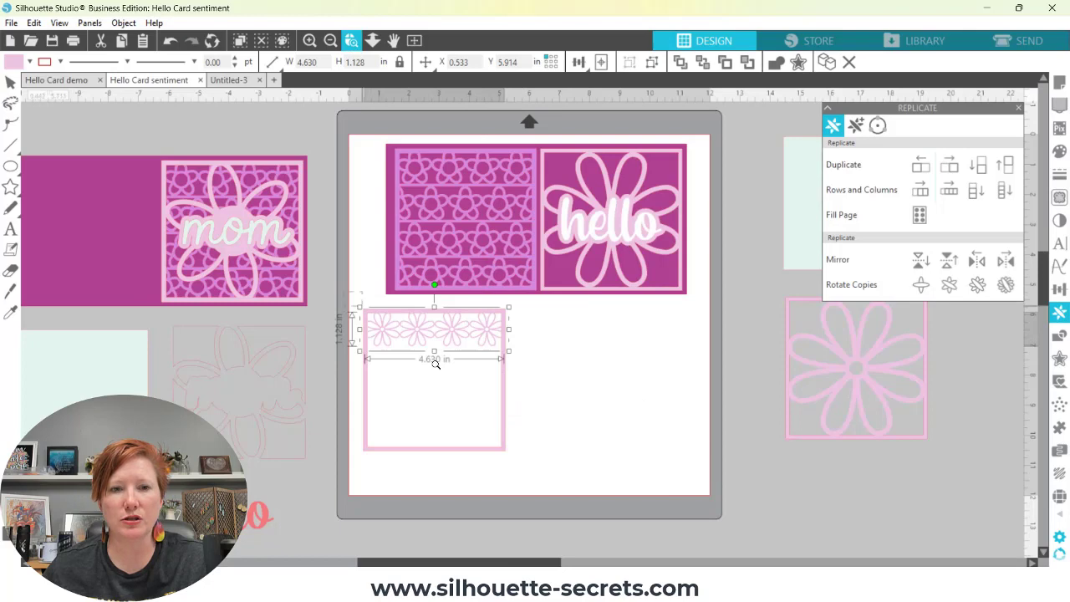
{"action": "left_click_drag", "start_coordinate": [353, 297], "coordinate": [544, 394]}
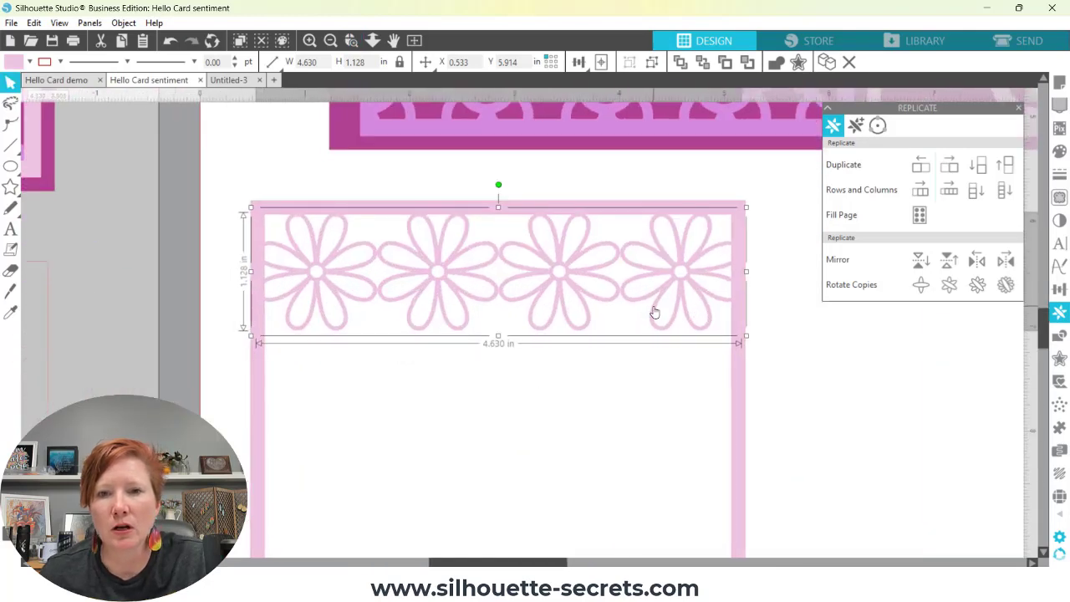
{"action": "right_click", "coordinate": [614, 264]}
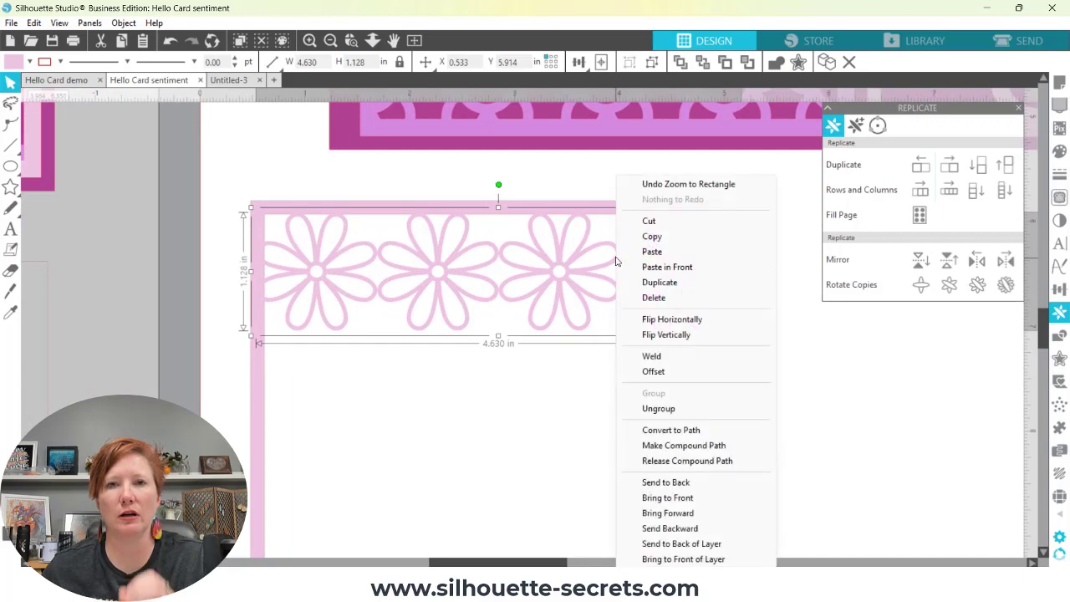
{"action": "left_click", "coordinate": [654, 409]}
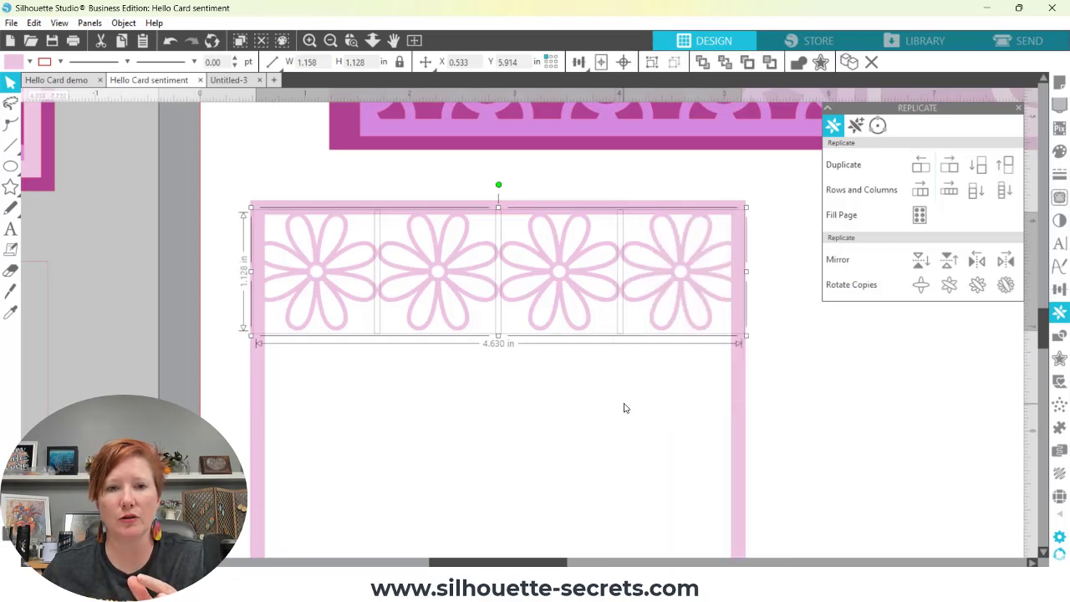
{"action": "left_click", "coordinate": [625, 409]}
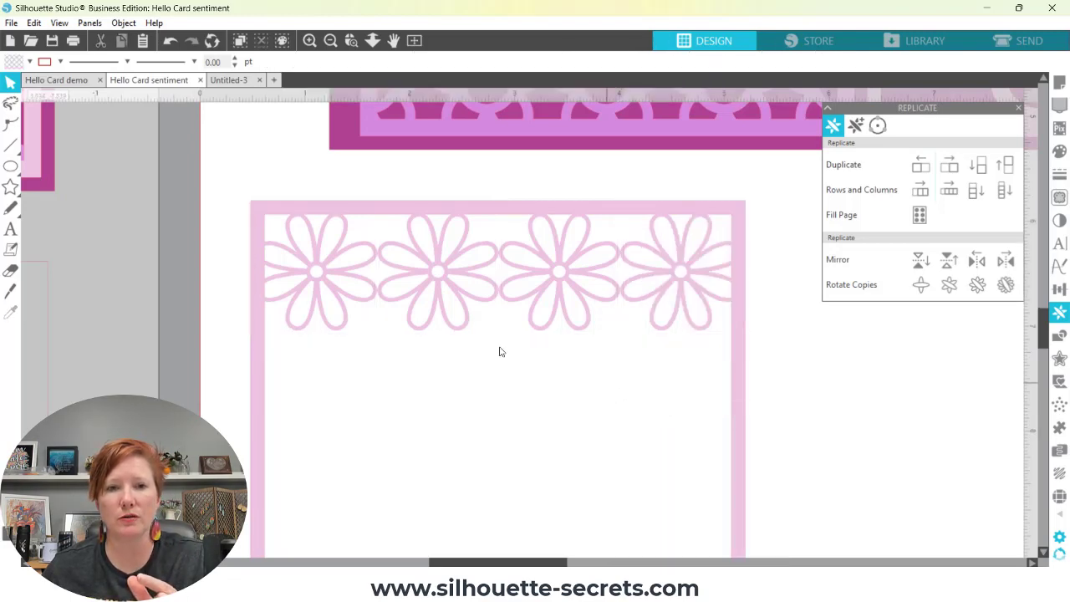
Nudge the second and third flowers left until their petals overlap the preceding flower
{"action": "left_click", "coordinate": [431, 277]}
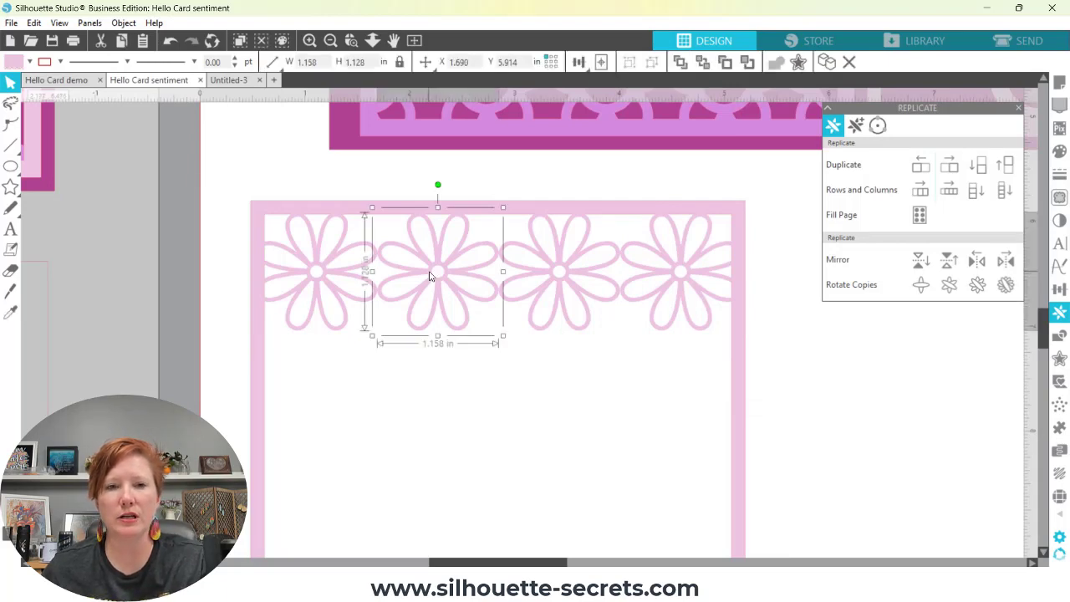
{"action": "key", "text": "Left"}
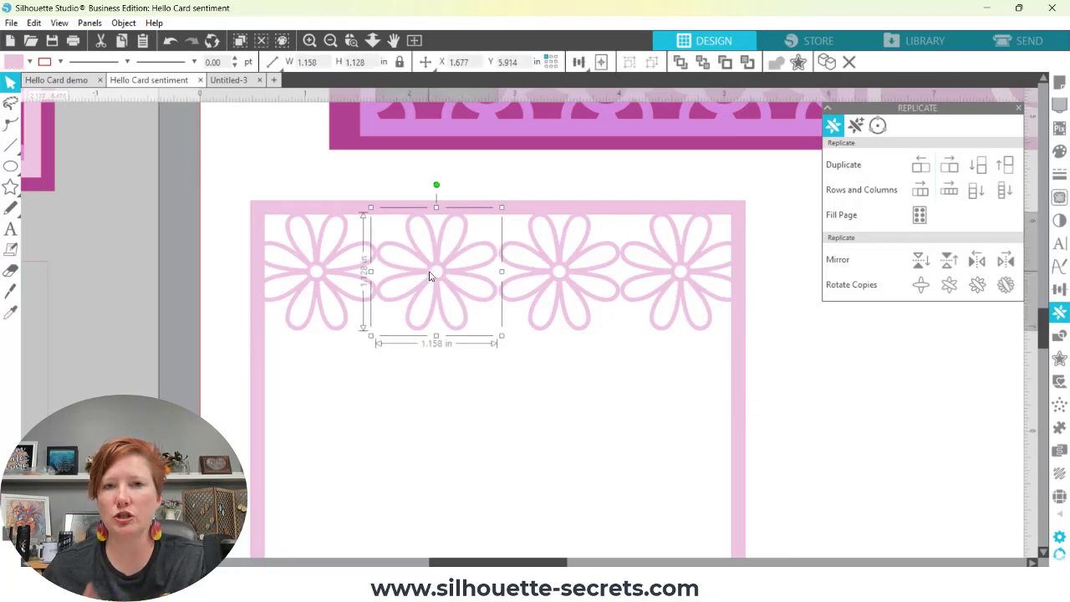
{"action": "left_click", "coordinate": [553, 272]}
{"action": "key", "text": "Left"}
{"action": "key", "text": "Left"}
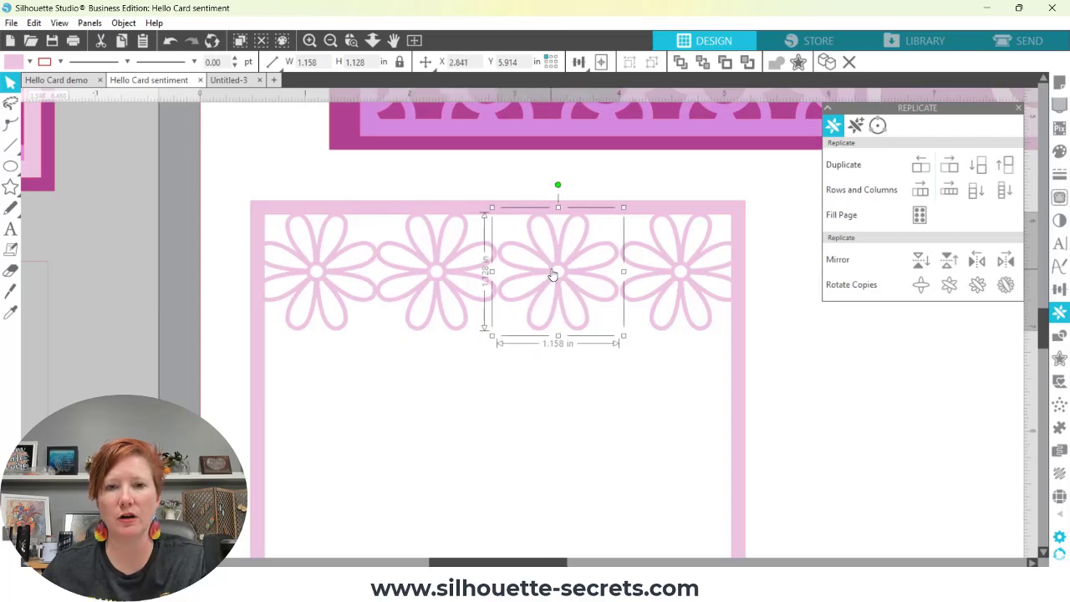
Nudge the fourth flower left to X 3.952 in and Y 5.920 in so its petals overlap the third flower
{"action": "left_click", "coordinate": [635, 272]}
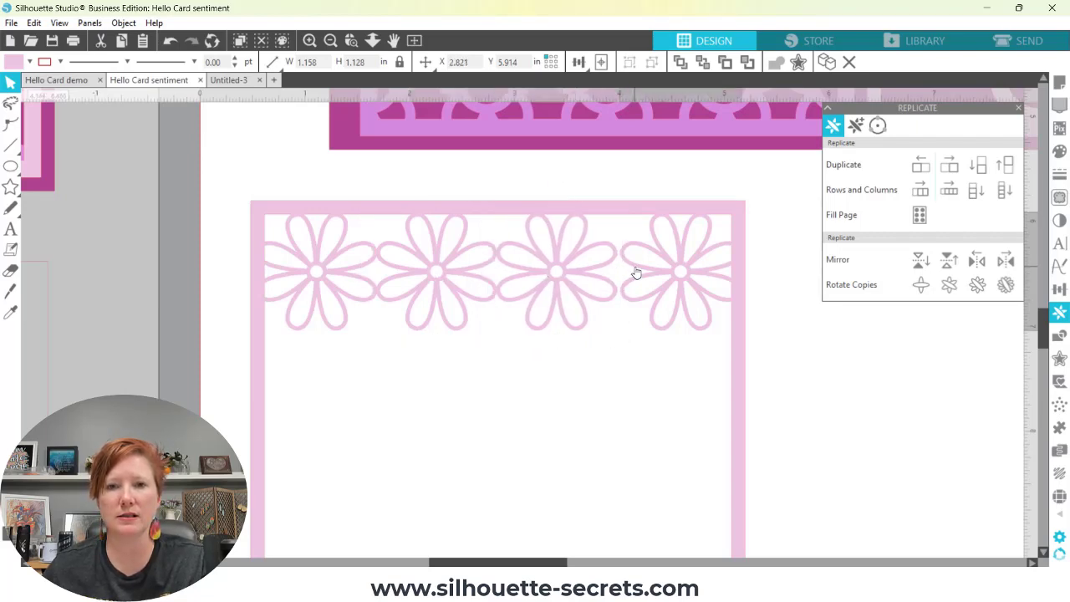
{"action": "key", "text": "i"}
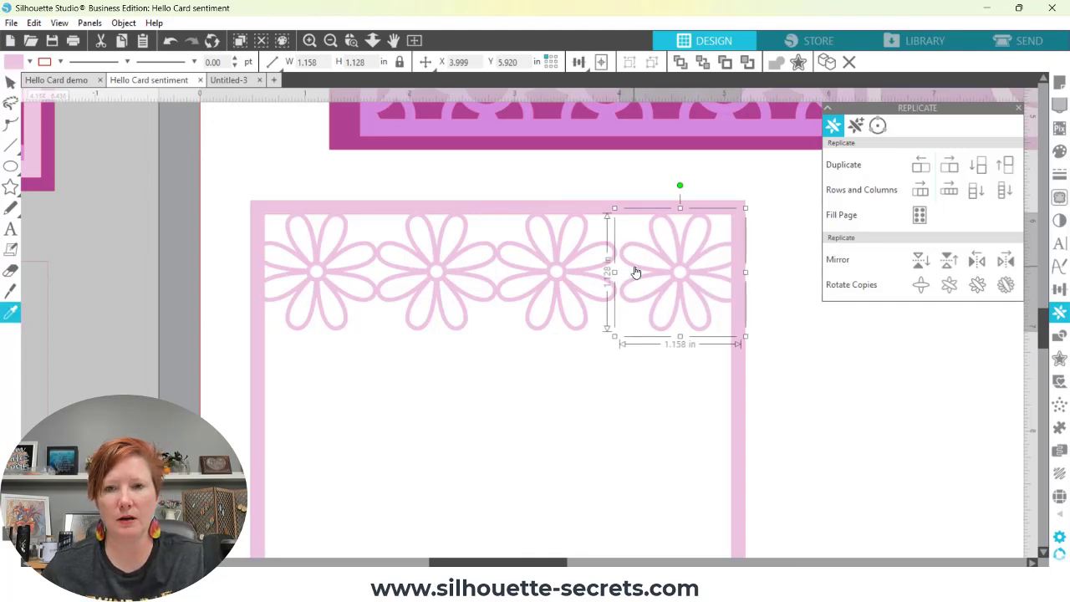
{"action": "key", "text": "Right"}
{"action": "key", "text": "v"}
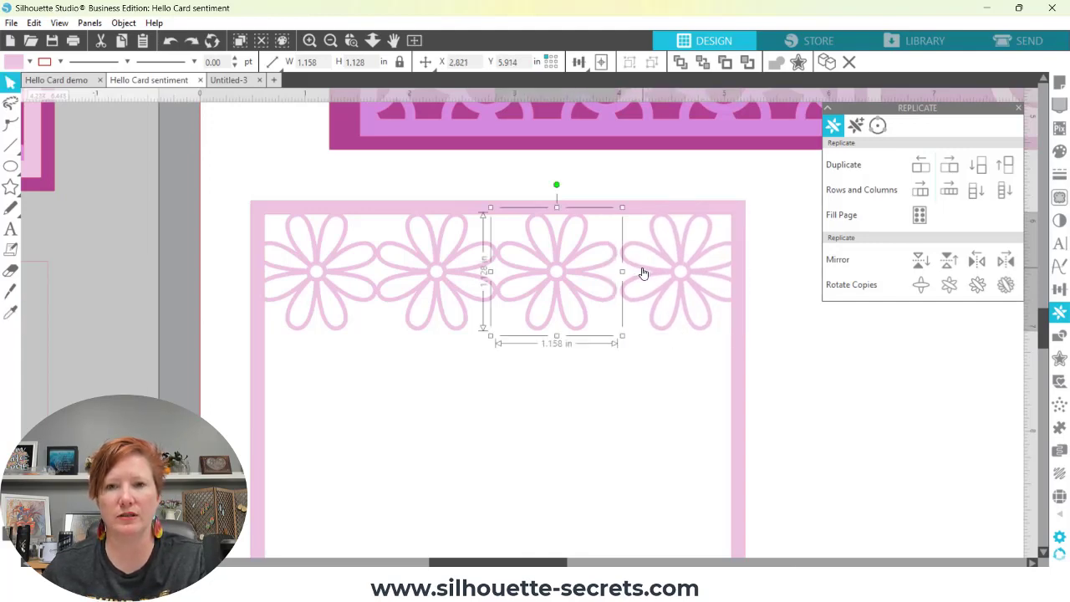
{"action": "key", "text": "Down"}
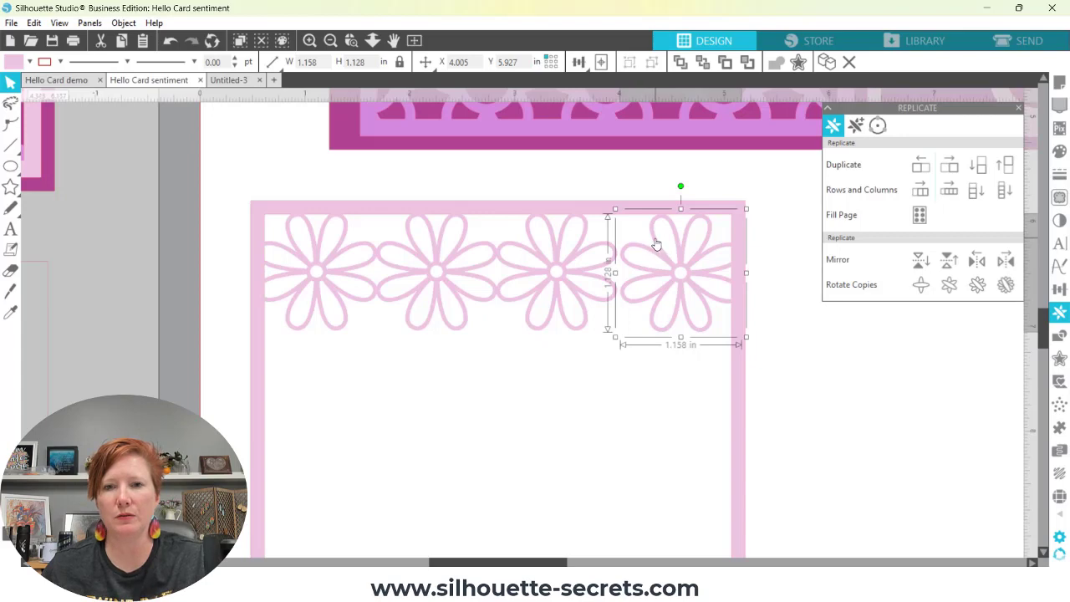
{"action": "key", "text": "Up"}
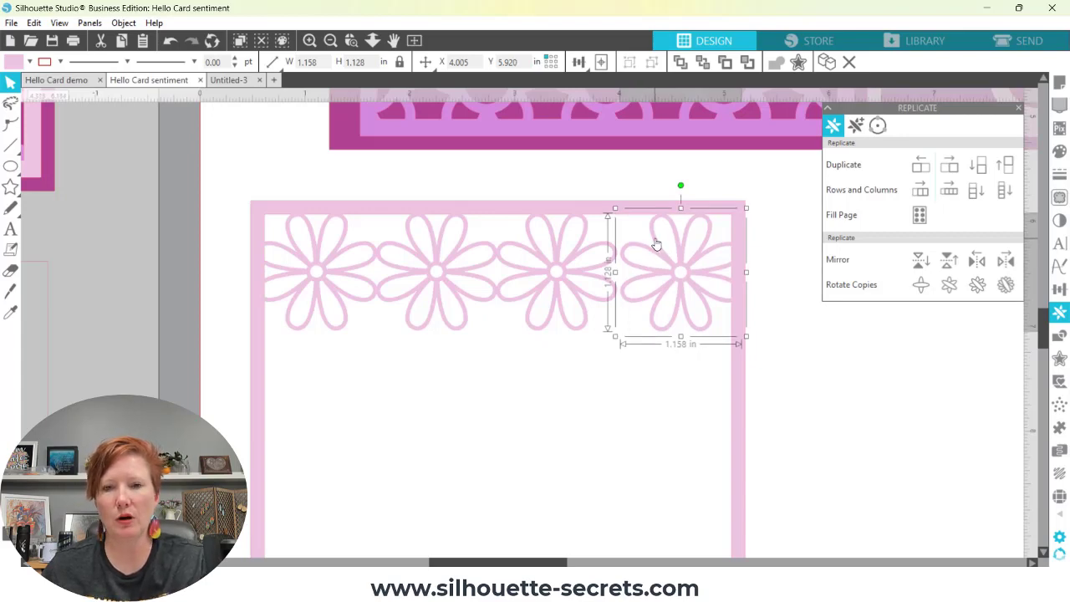
{"action": "key", "text": "Left"}
{"action": "key", "text": "Left"}
{"action": "key", "text": "Left"}
{"action": "key", "text": "Left"}
{"action": "key", "text": "Left"}
{"action": "key", "text": "Left"}
{"action": "key", "text": "Left"}
{"action": "key", "text": "Left"}
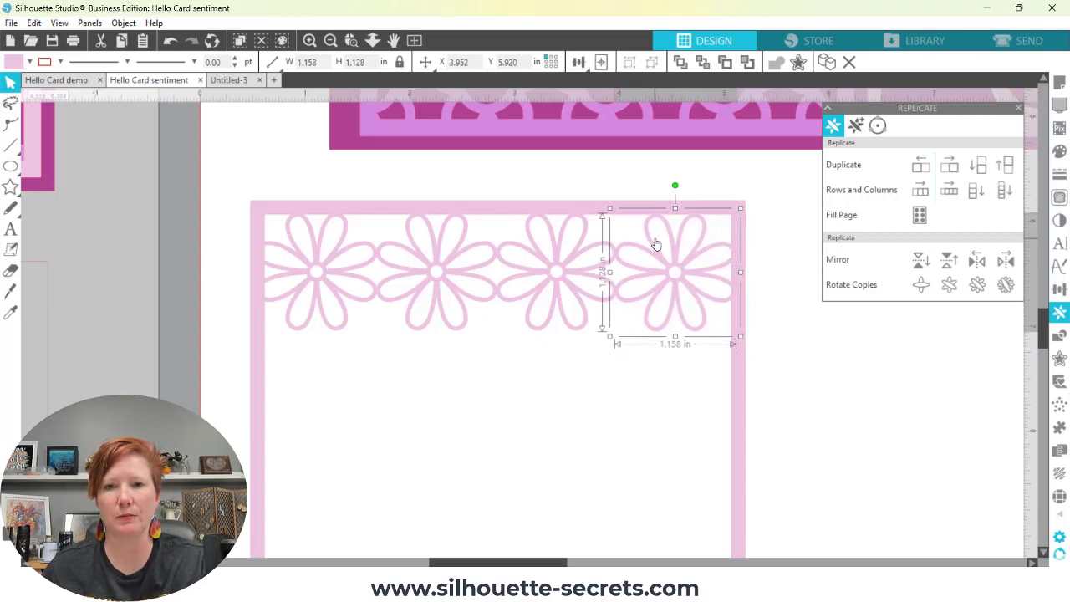
Group the four overlapping flowers in the frame's top row
{"action": "left_click_drag", "start_coordinate": [673, 399], "coordinate": [331, 247]}
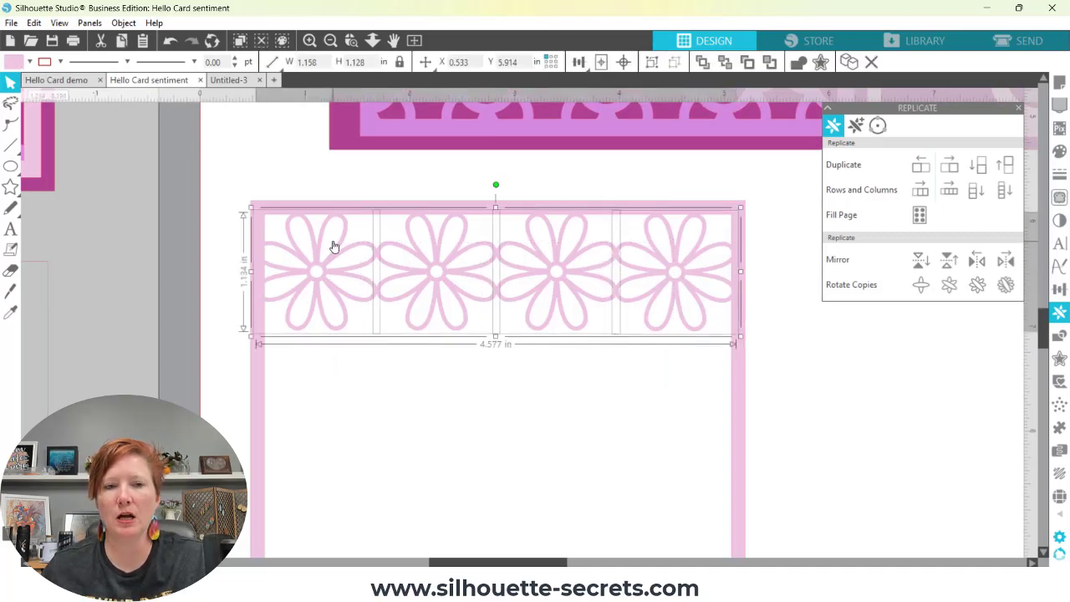
{"action": "right_click", "coordinate": [341, 243]}
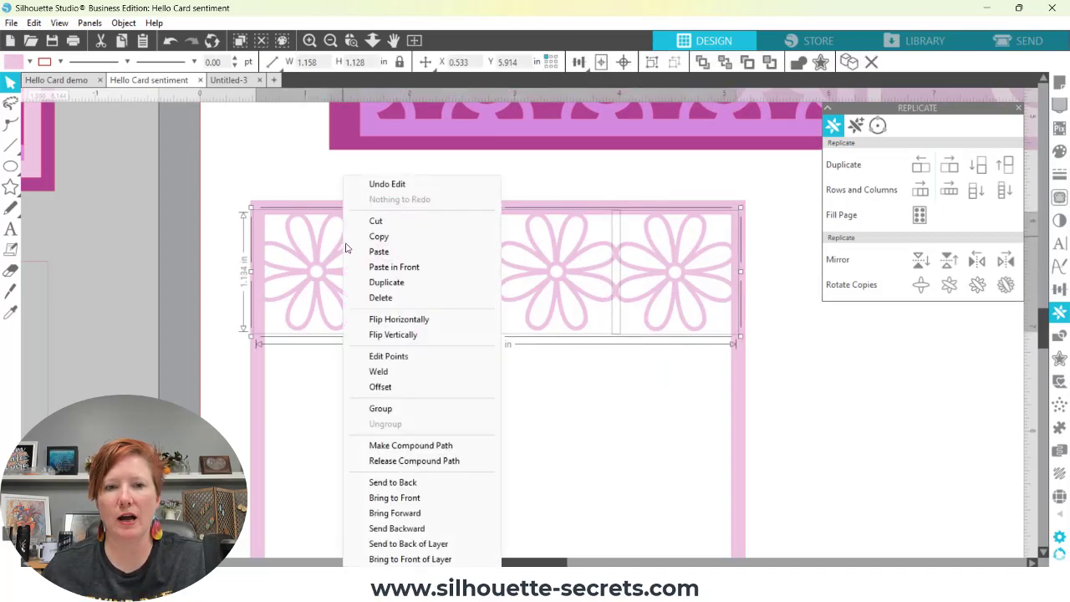
{"action": "left_click", "coordinate": [388, 409]}
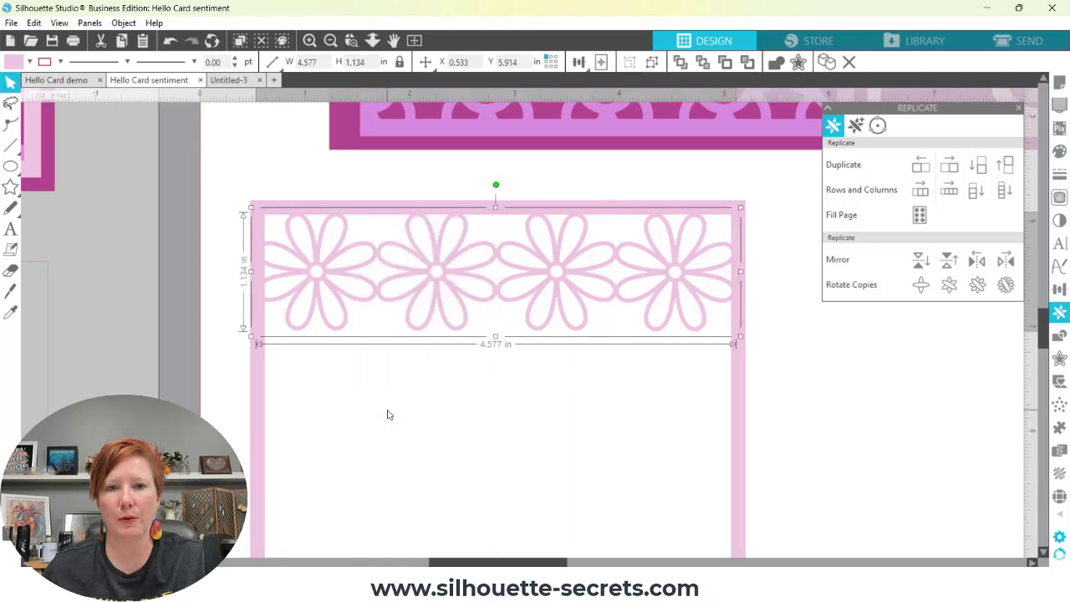
Duplicate the square frame with its flower row and place the copy to the right of the original
{"action": "left_click", "coordinate": [331, 40]}
{"action": "left_click_drag", "start_coordinate": [321, 217], "coordinate": [700, 462]}
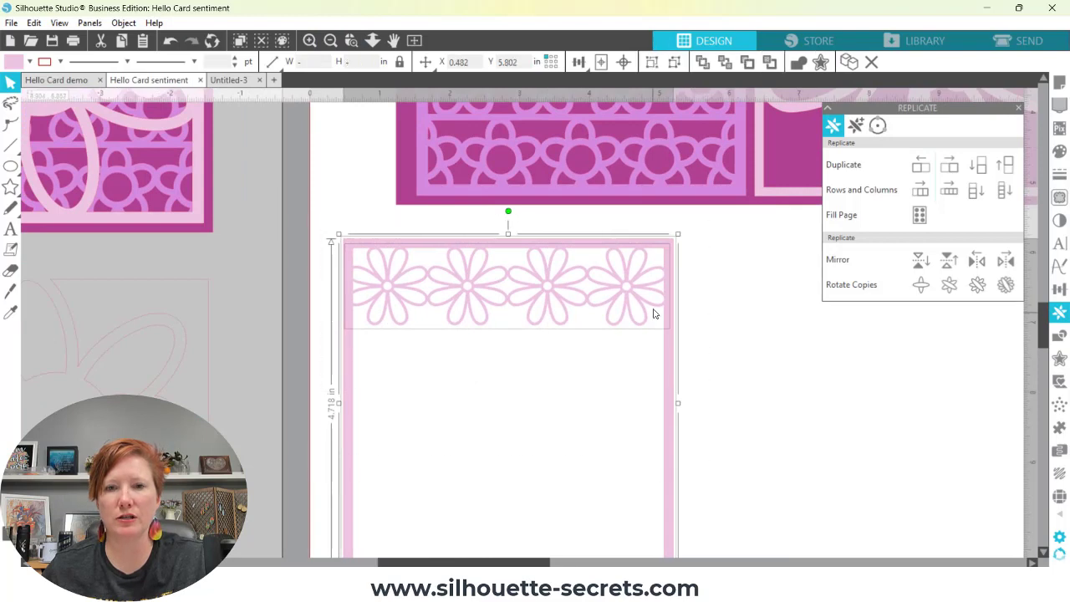
{"action": "left_click_drag", "start_coordinate": [621, 310], "coordinate": [976, 297]}
Fill the original frame with three duplicates of the flower row below it, petals overlapping, at Y 7.018, 8.113 and 9.217 in
{"action": "left_click", "coordinate": [595, 299]}
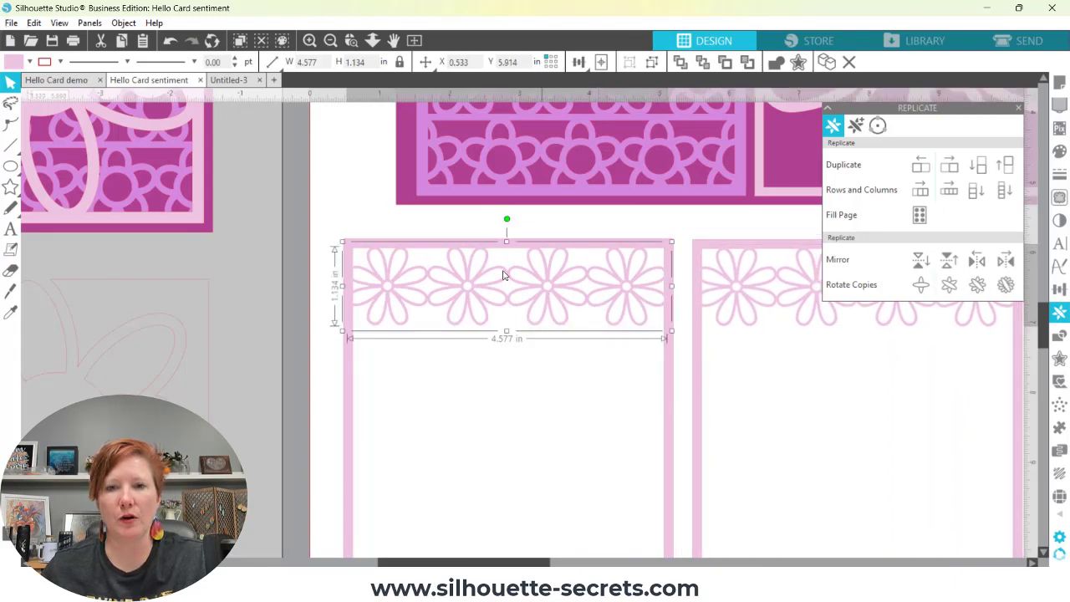
{"action": "scroll", "coordinate": [567, 290], "scroll_direction": "down", "scroll_amount": 2}
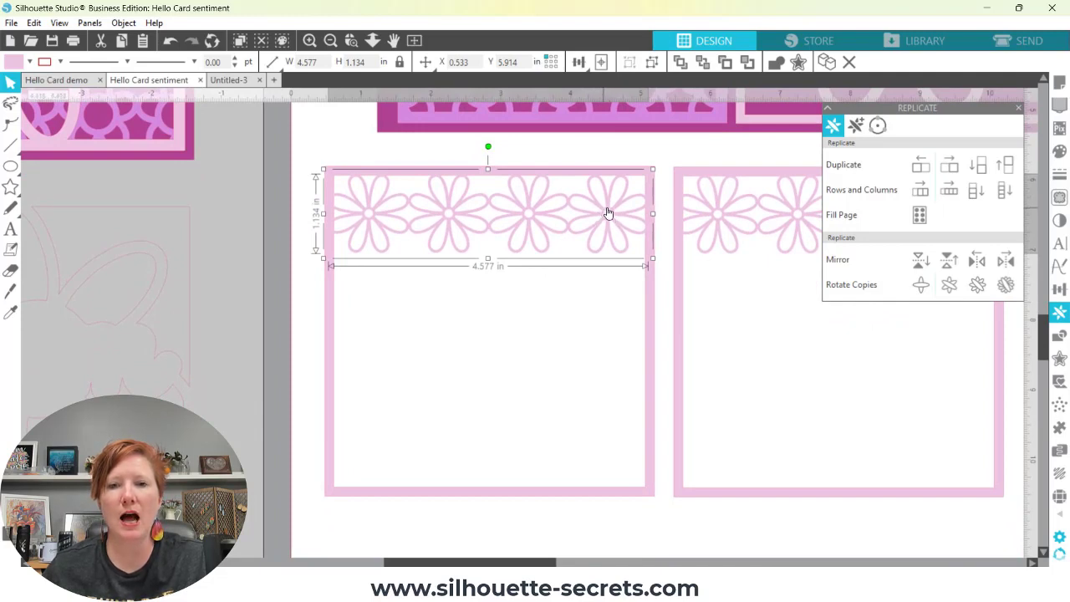
{"action": "left_click", "coordinate": [978, 166]}
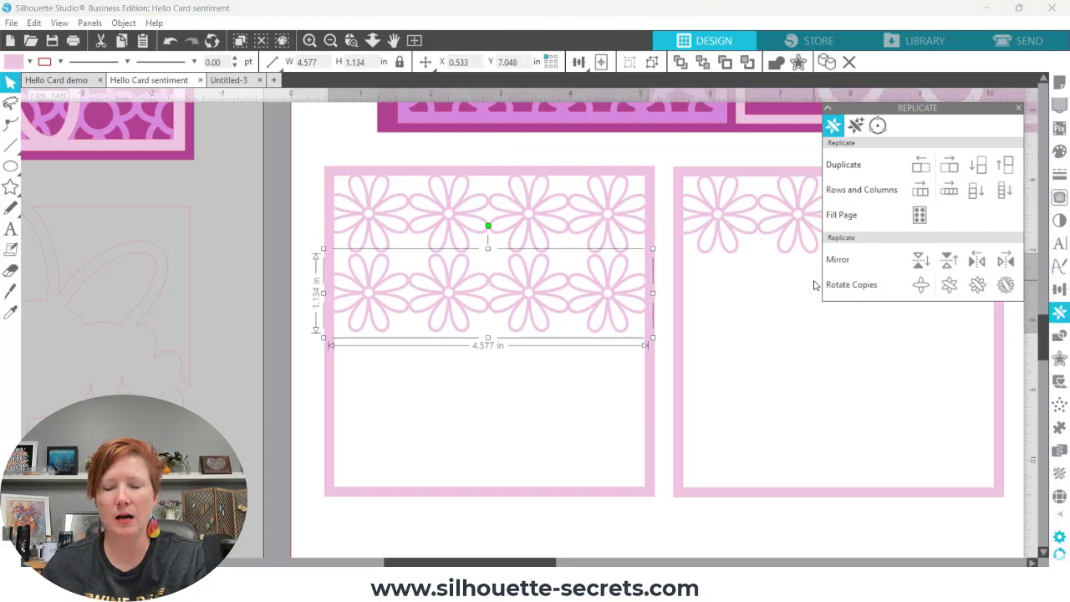
{"action": "key", "text": "Up"}
{"action": "key", "text": "Up"}
{"action": "key", "text": "Up"}
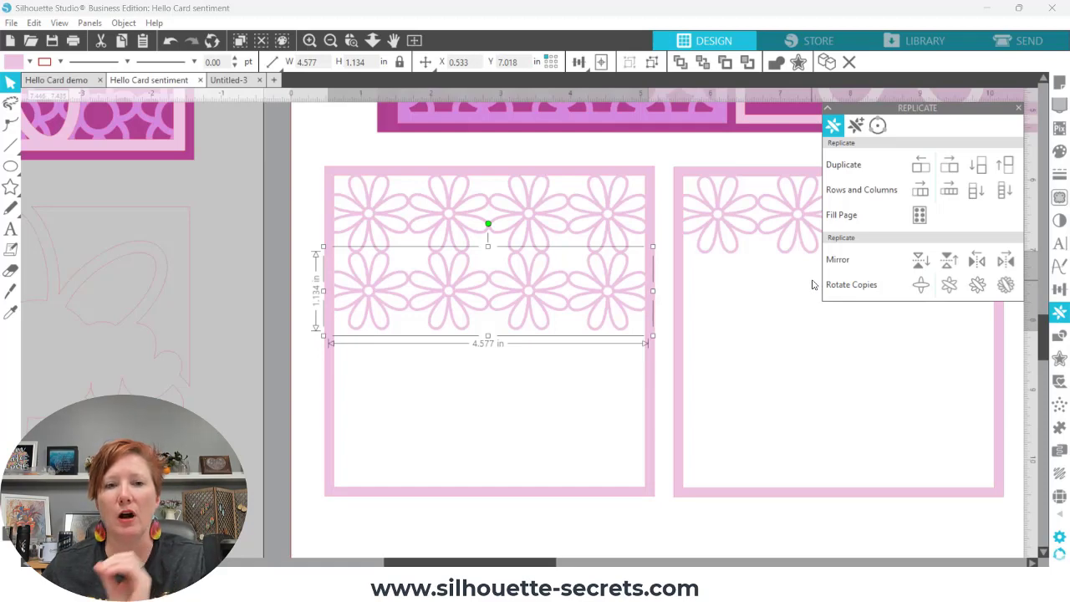
{"action": "left_click", "coordinate": [979, 166]}
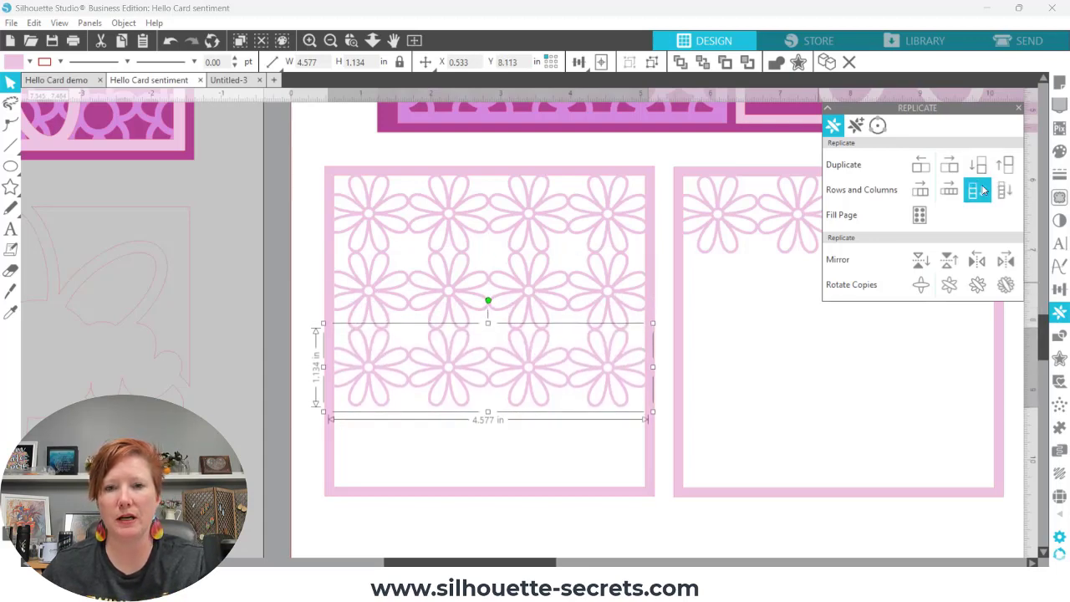
{"action": "left_click", "coordinate": [980, 171]}
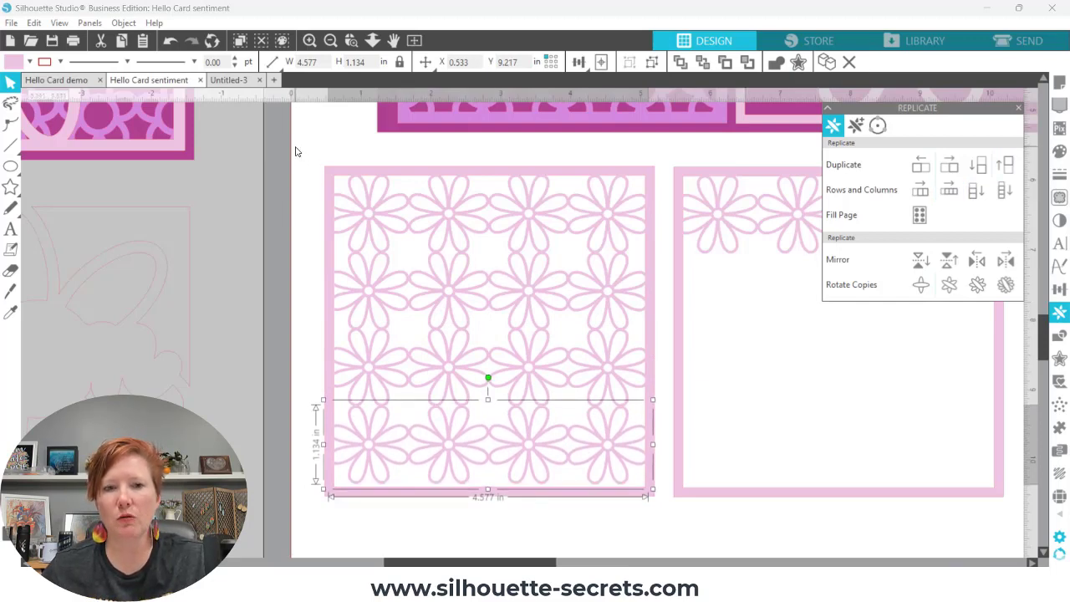
Group the four flower rows into one grid, leaving the square frame out of the group
{"action": "left_click_drag", "start_coordinate": [295, 148], "coordinate": [584, 451]}
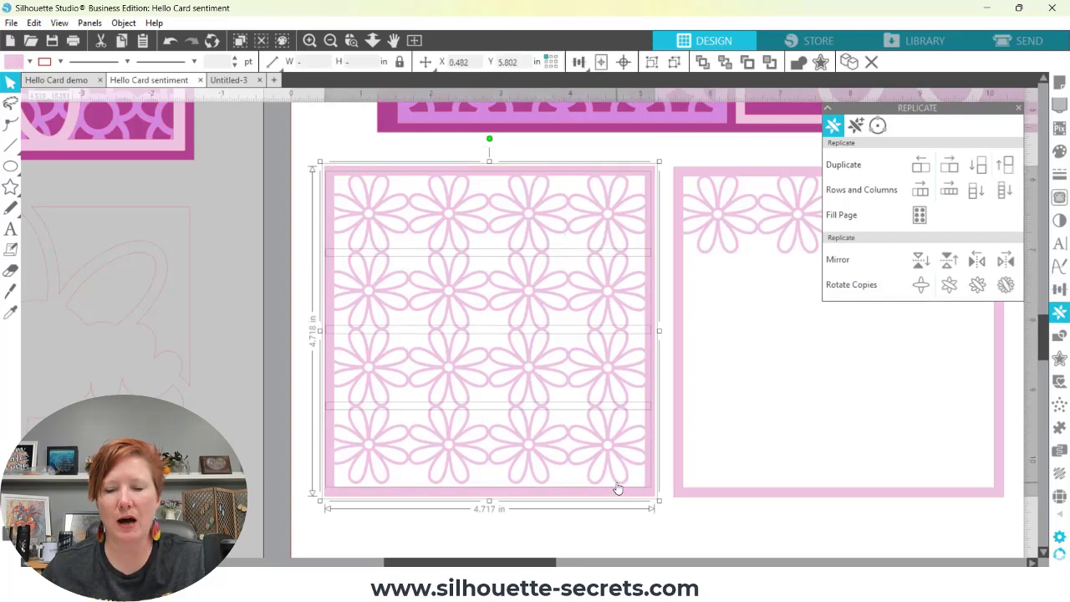
{"action": "left_click", "coordinate": [306, 386]}
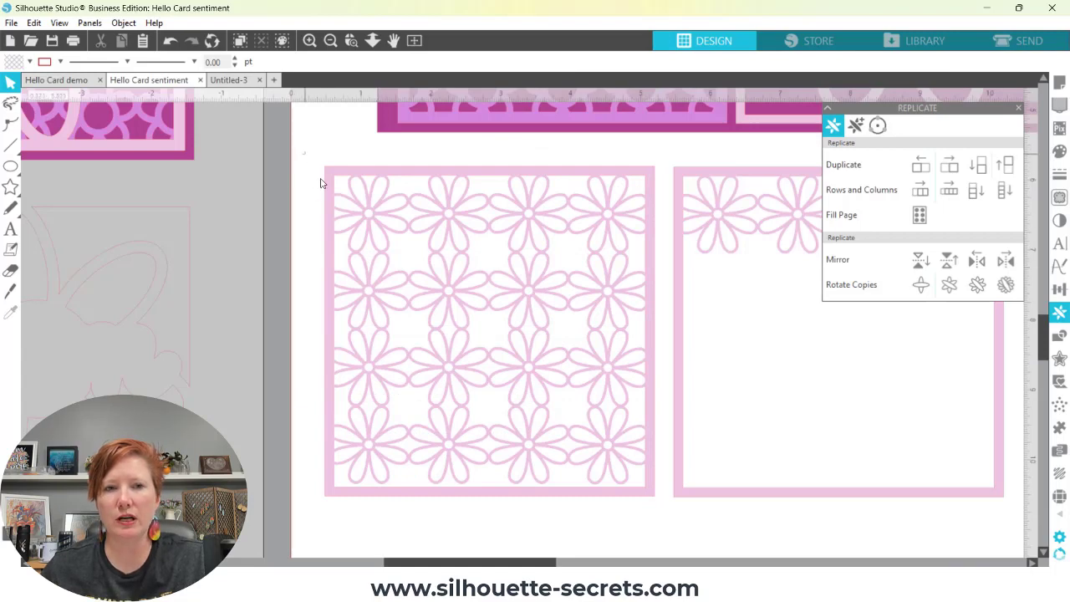
{"action": "left_click_drag", "start_coordinate": [303, 151], "coordinate": [508, 532]}
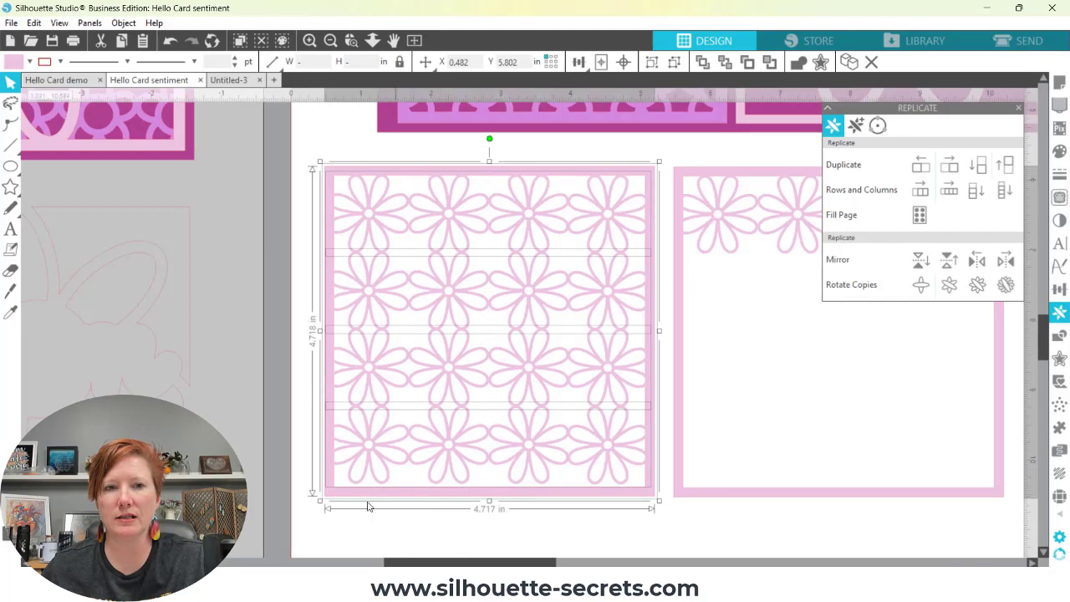
{"action": "left_click_drag", "start_coordinate": [303, 154], "coordinate": [584, 534]}
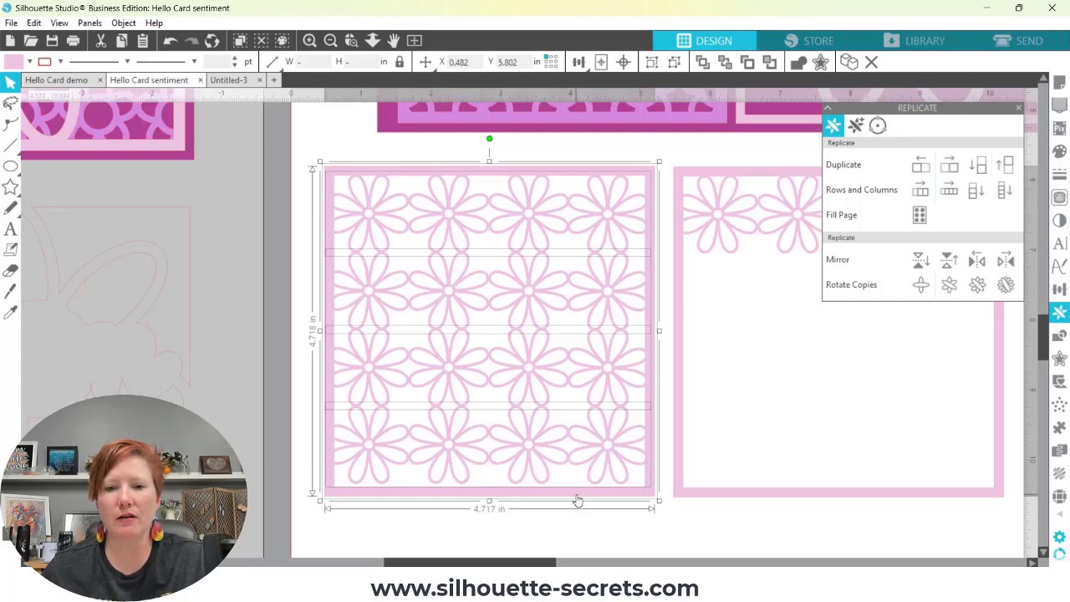
{"action": "left_click", "coordinate": [577, 500]}
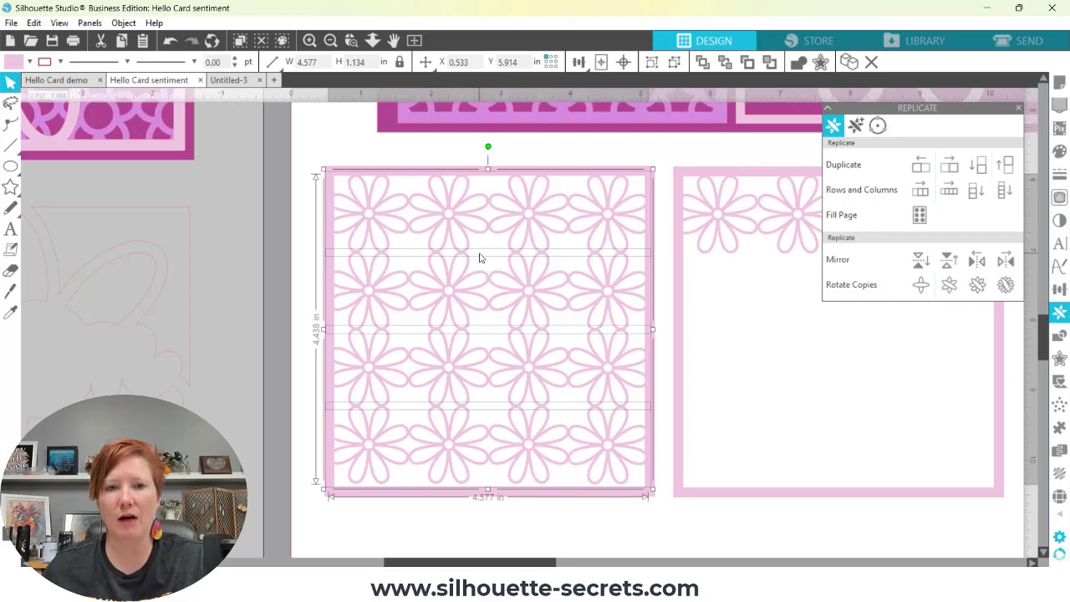
{"action": "left_click", "coordinate": [578, 64]}
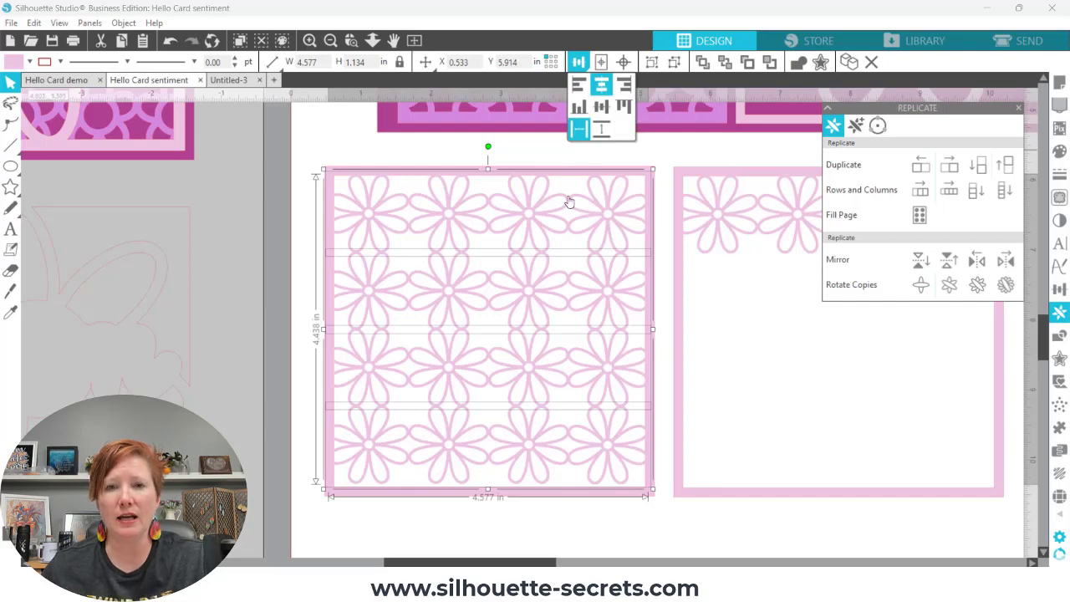
{"action": "right_click", "coordinate": [536, 219]}
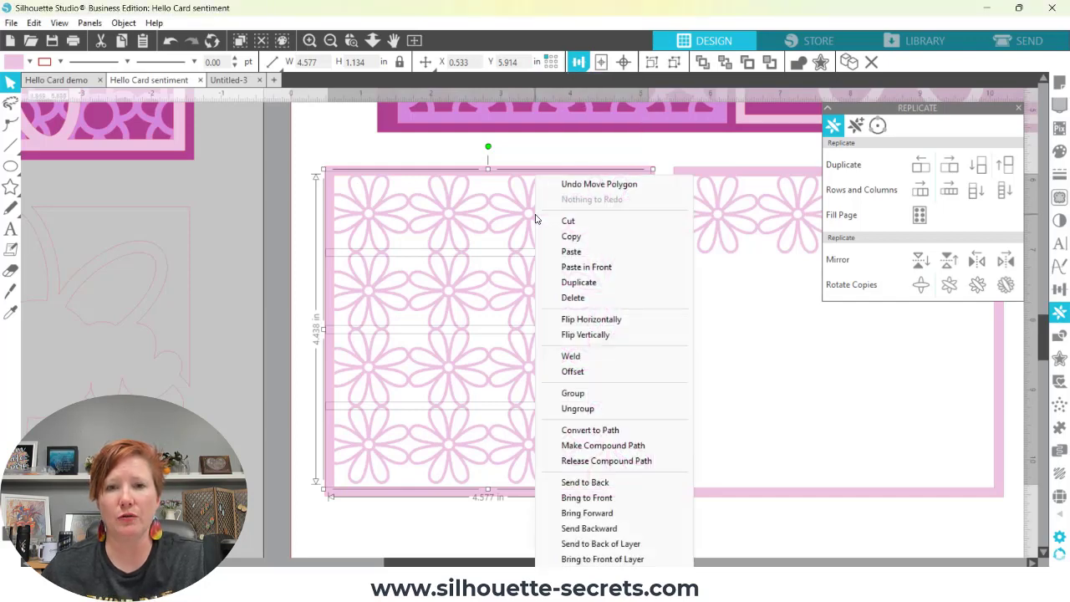
{"action": "left_click", "coordinate": [572, 394]}
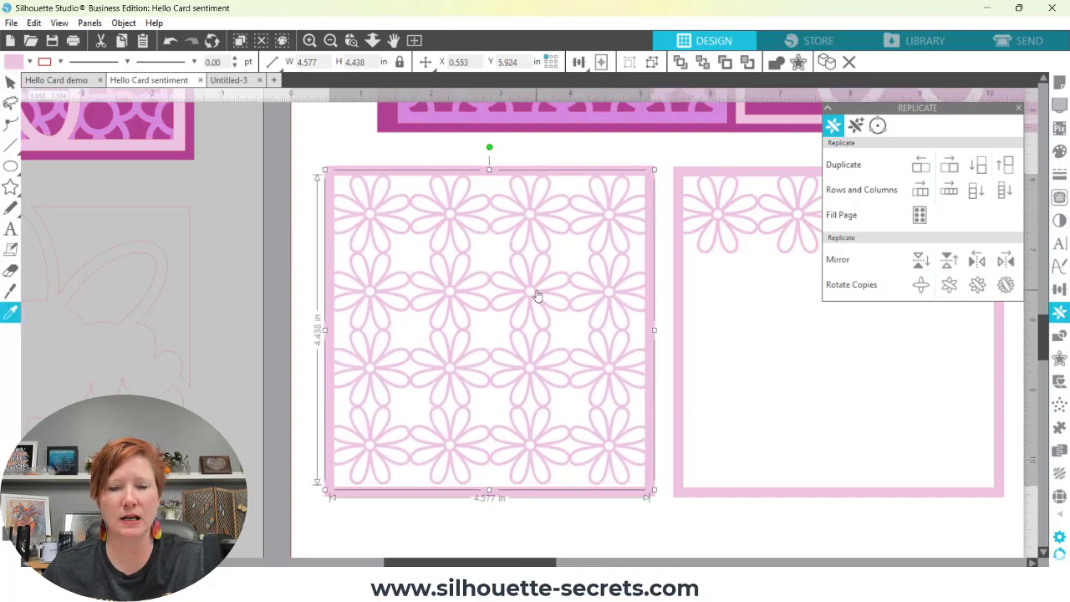
Center the flower grid in the frame and enlarge it to 4.643 by 4.501 in so its outer petals overlap the frame
{"action": "left_click", "coordinate": [349, 170], "text": "shift"}
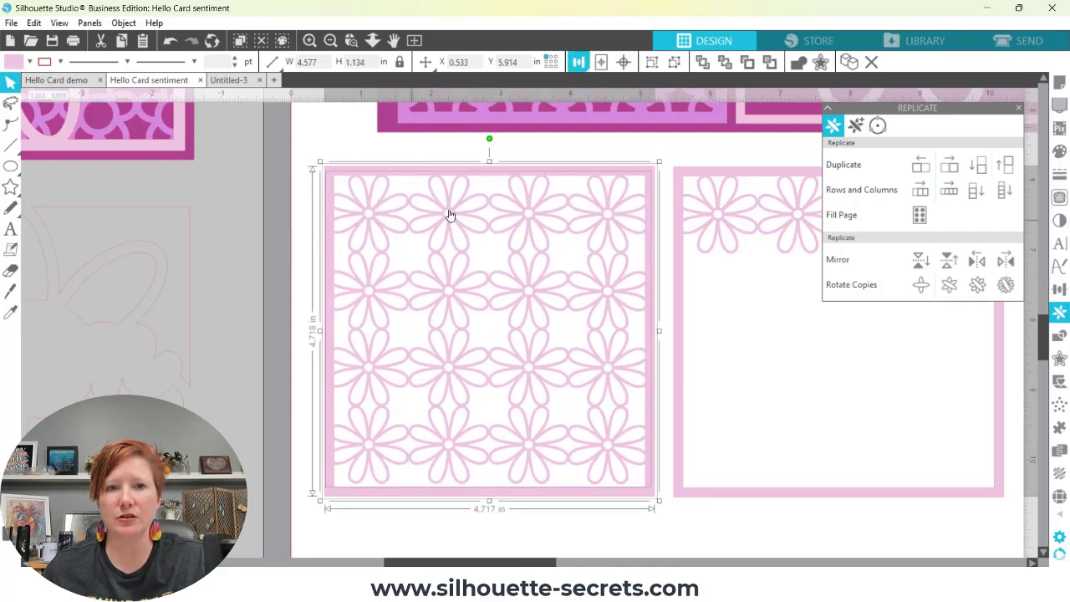
{"action": "left_click", "coordinate": [624, 62]}
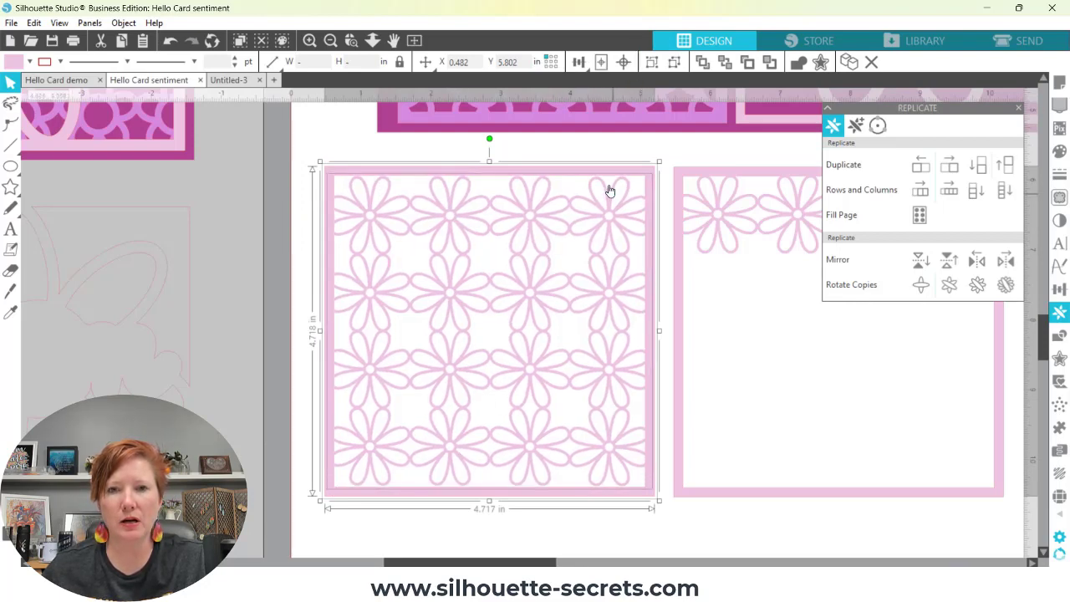
{"action": "left_click", "coordinate": [311, 191]}
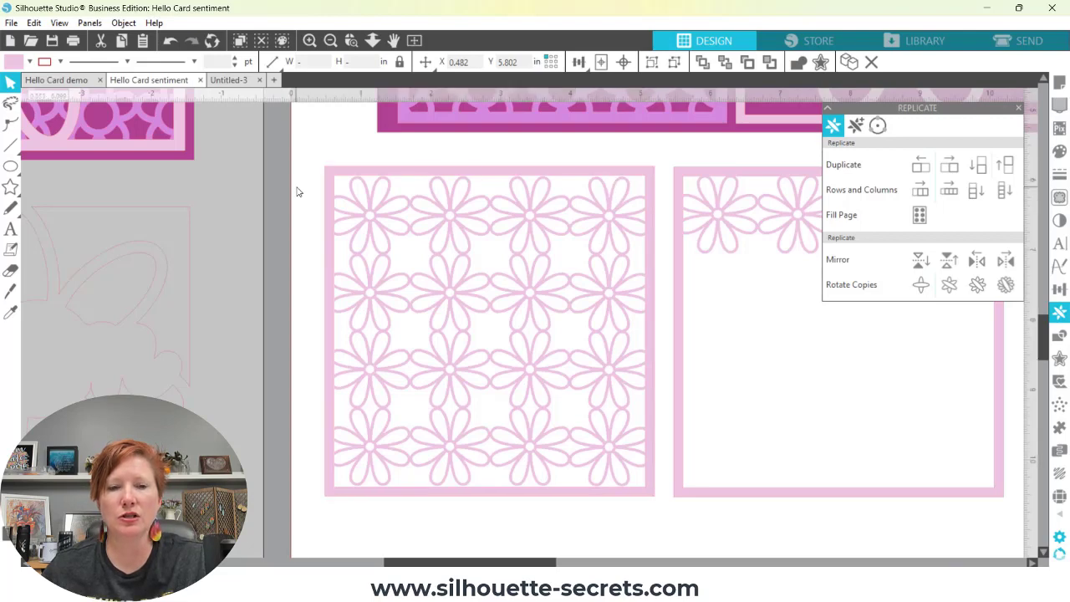
{"action": "left_click", "coordinate": [352, 208]}
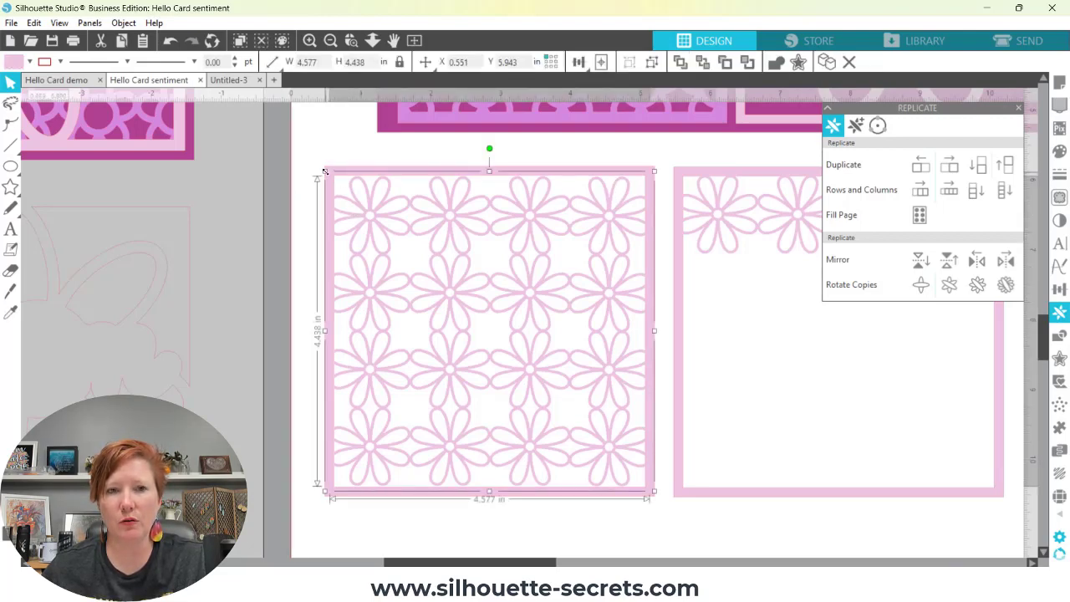
{"action": "left_click_drag", "start_coordinate": [326, 176], "coordinate": [325, 172]}
{"action": "left_click_drag", "start_coordinate": [655, 493], "coordinate": [657, 496]}
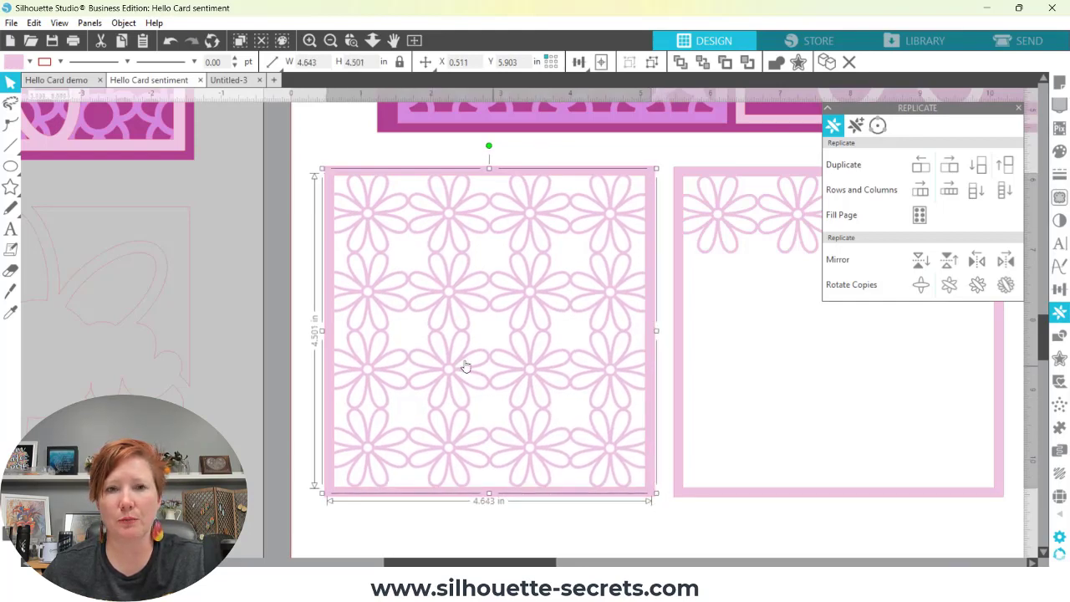
Center the enlarged flower grid in the square frame and weld the two into one piece
{"action": "left_click_drag", "start_coordinate": [294, 163], "coordinate": [490, 322]}
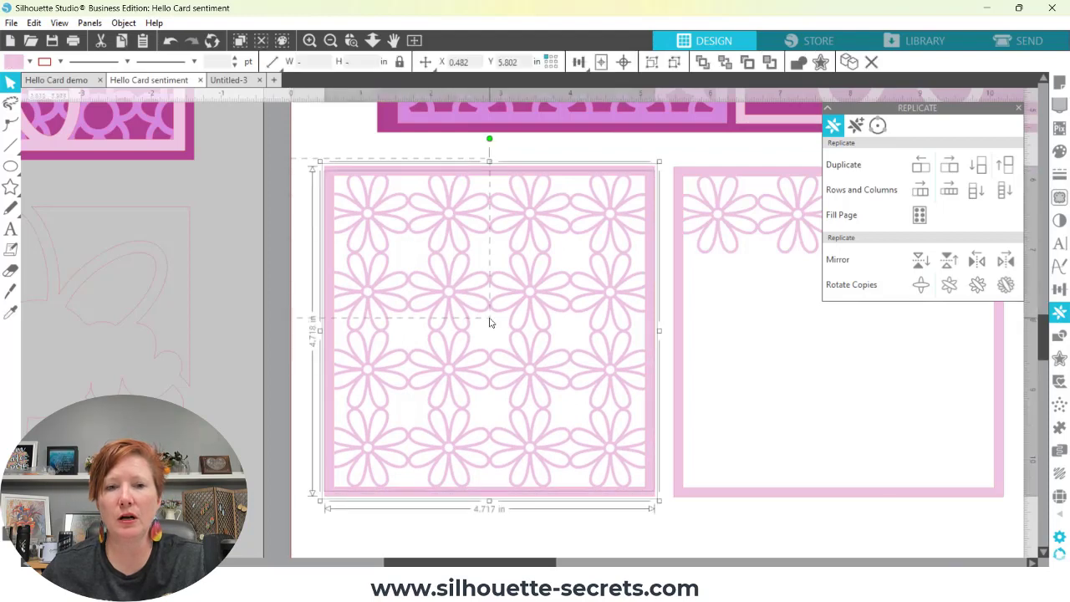
{"action": "left_click", "coordinate": [624, 64]}
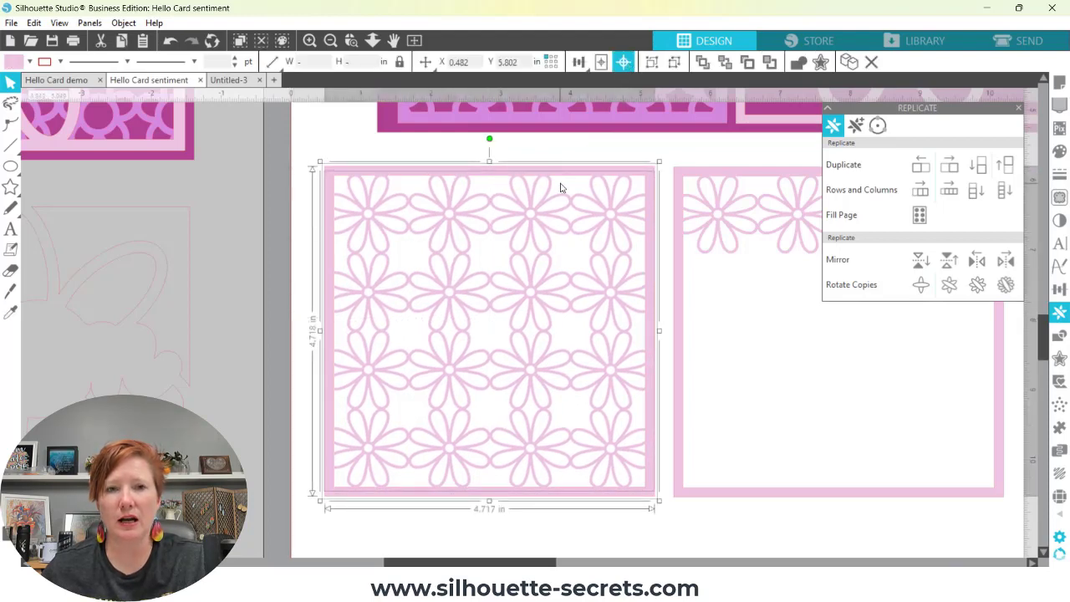
{"action": "right_click", "coordinate": [627, 223]}
{"action": "left_click", "coordinate": [651, 358]}
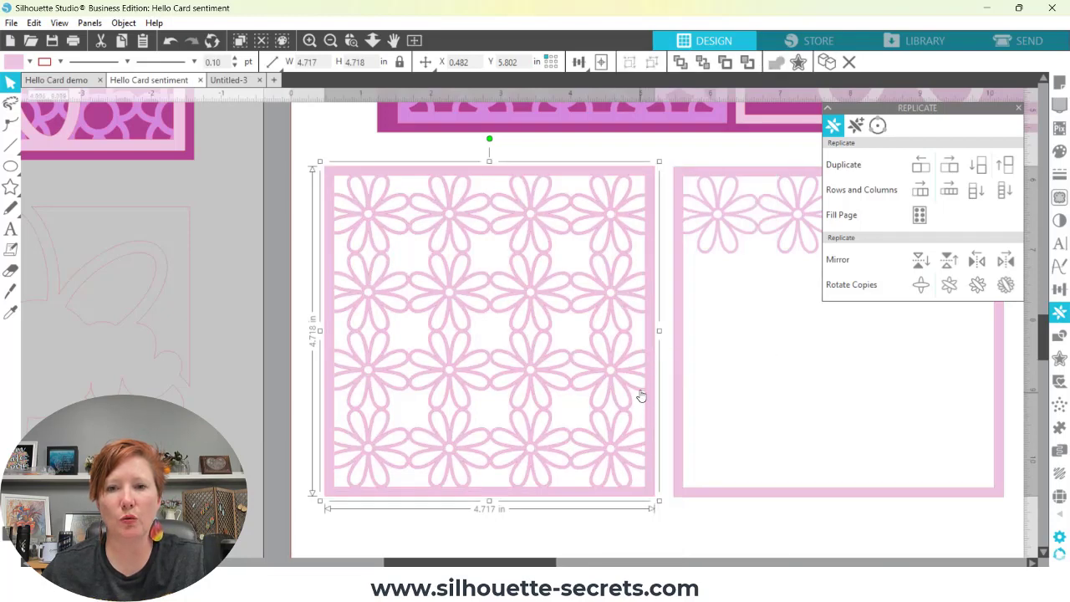
Move the welded lattice to the left and back to check that it holds together as one piece
{"action": "left_click_drag", "start_coordinate": [651, 398], "coordinate": [534, 404]}
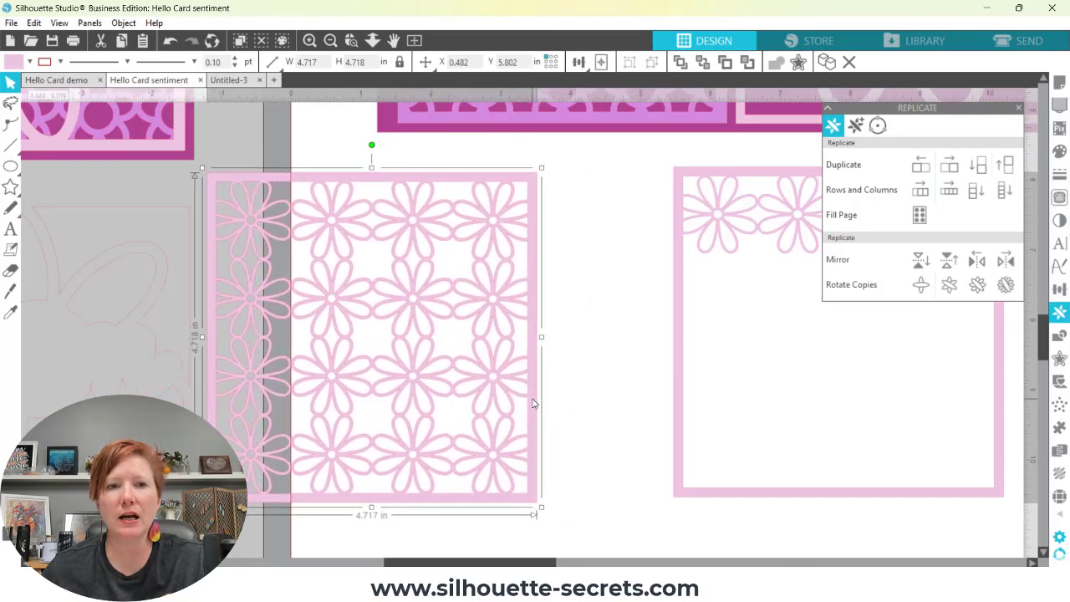
{"action": "left_click_drag", "start_coordinate": [534, 404], "coordinate": [655, 402]}
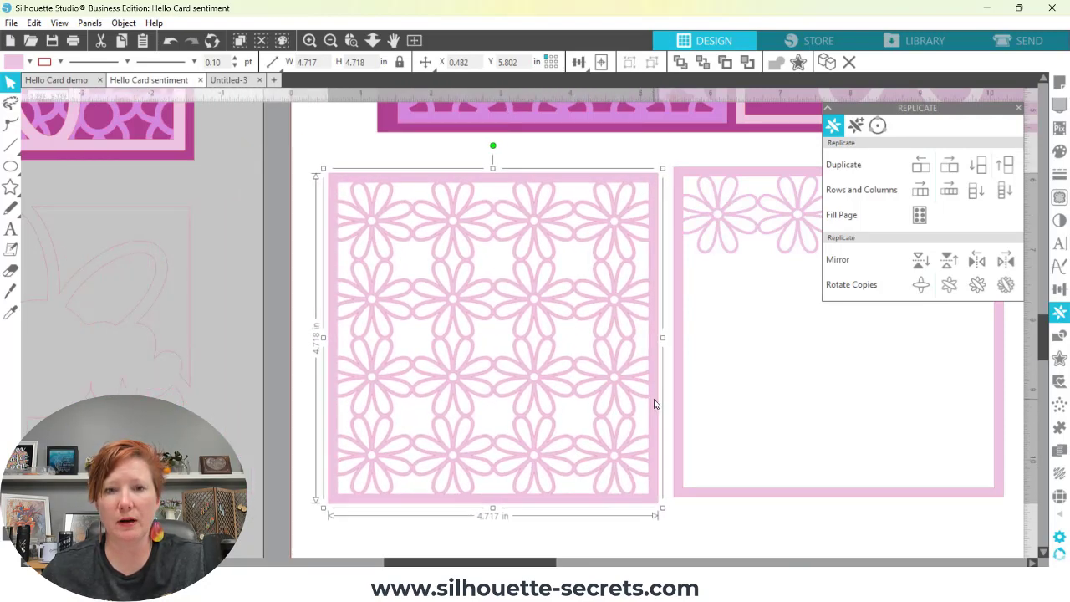
Move the old purple lattice off the hello card to the right of the mat and the new lattice up onto the card base's lower edge
{"action": "left_click", "coordinate": [373, 40]}
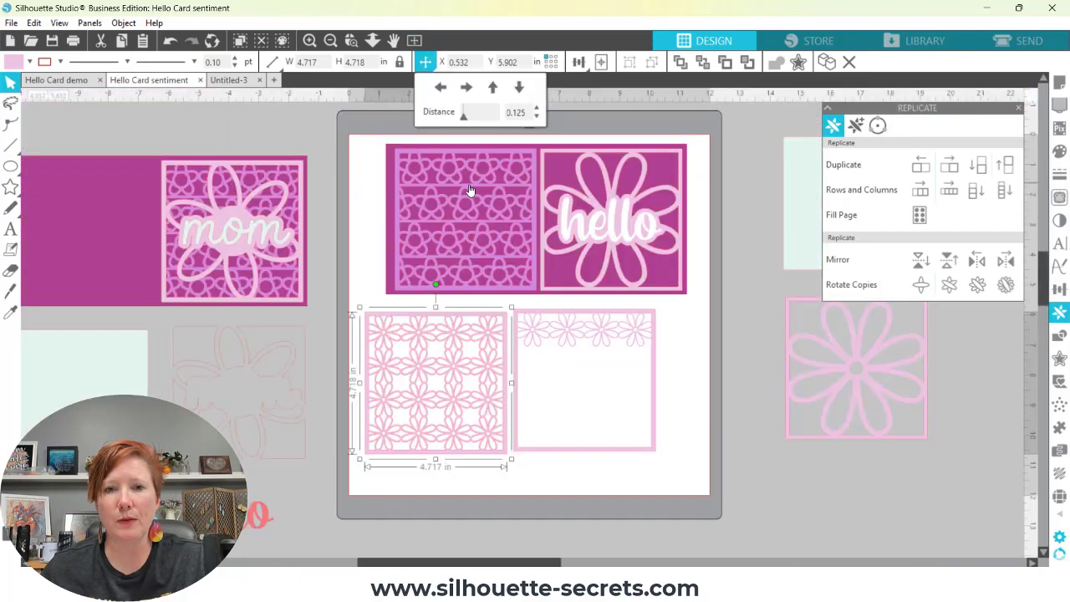
{"action": "left_click", "coordinate": [475, 214]}
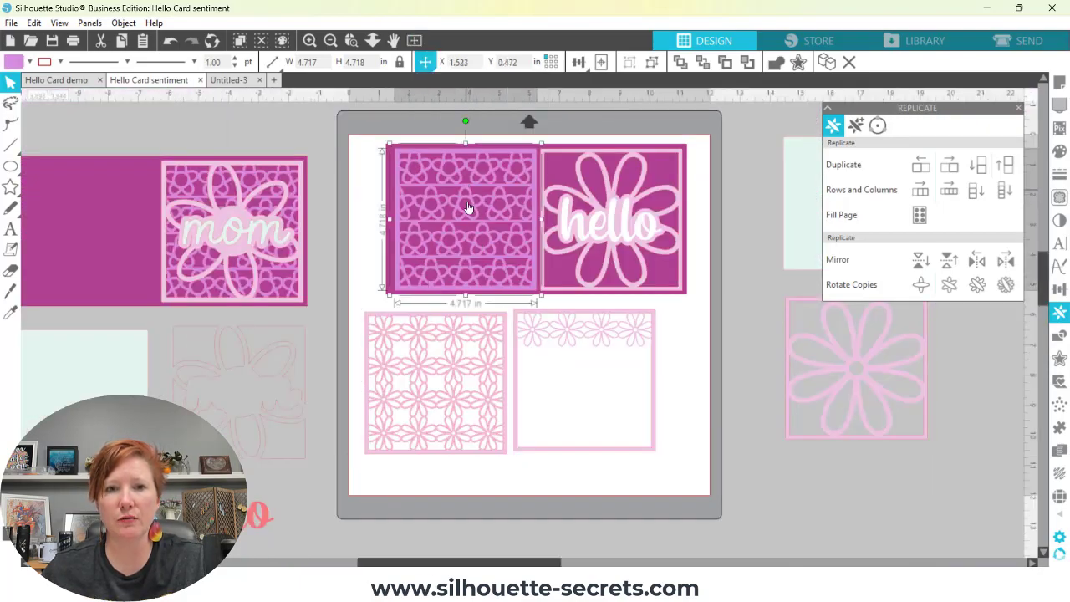
{"action": "left_click_drag", "start_coordinate": [475, 211], "coordinate": [816, 206]}
{"action": "left_click_drag", "start_coordinate": [461, 440], "coordinate": [462, 373]}
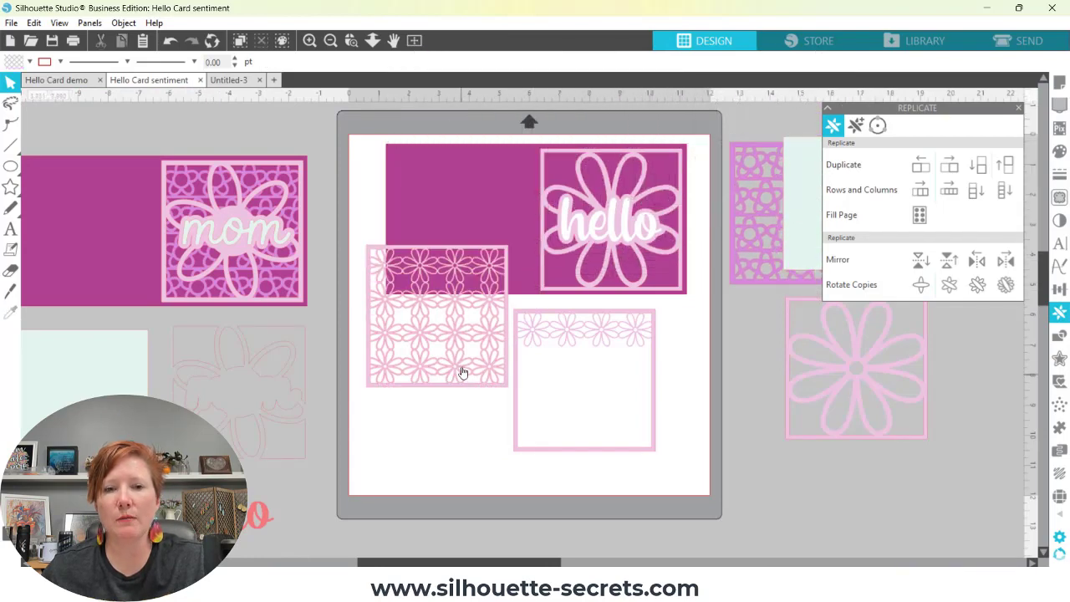
Fill the new flower lattice with the light purple sampled from the old lattice
{"action": "left_click", "coordinate": [494, 333]}
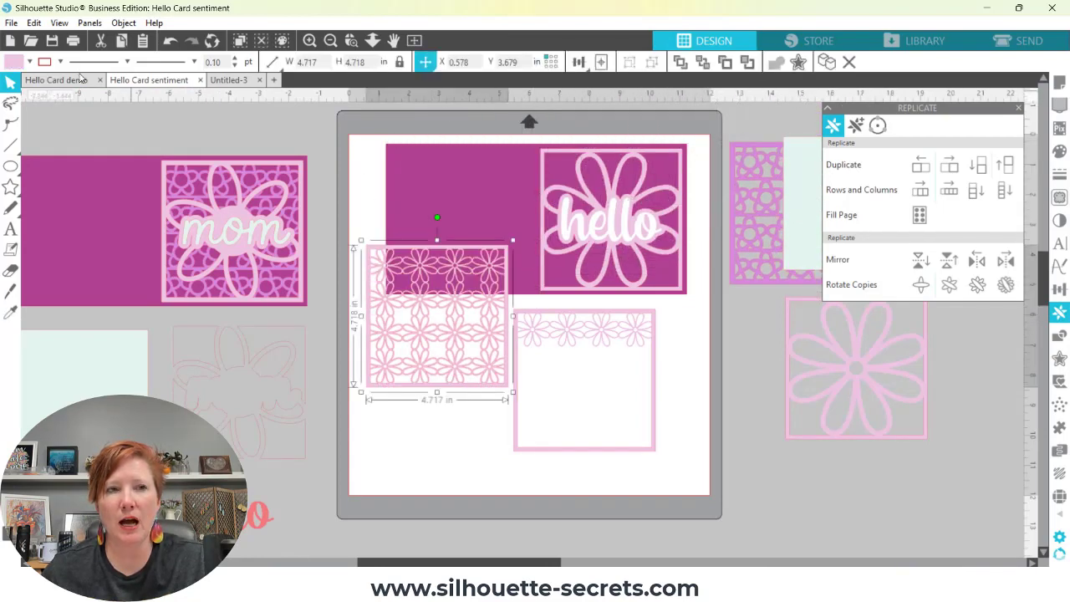
{"action": "left_click", "coordinate": [29, 62]}
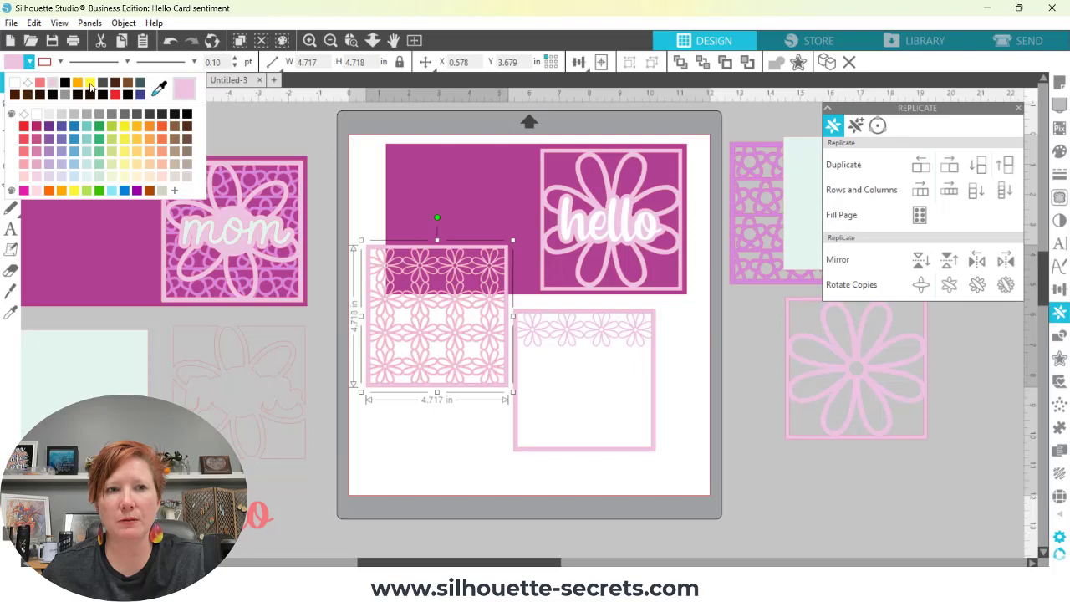
{"action": "left_click", "coordinate": [160, 91]}
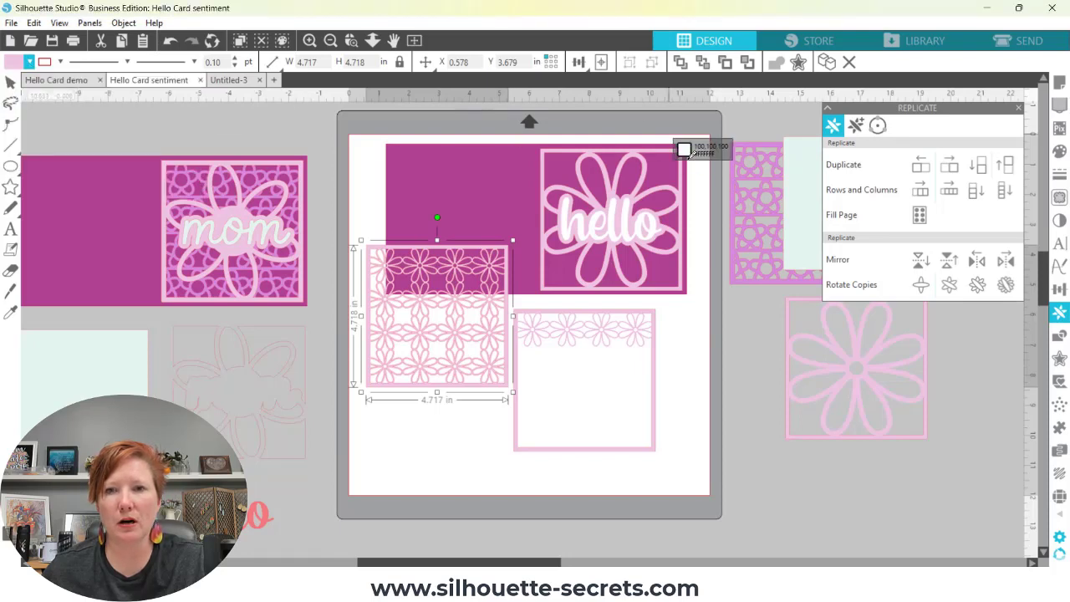
{"action": "left_click", "coordinate": [733, 165]}
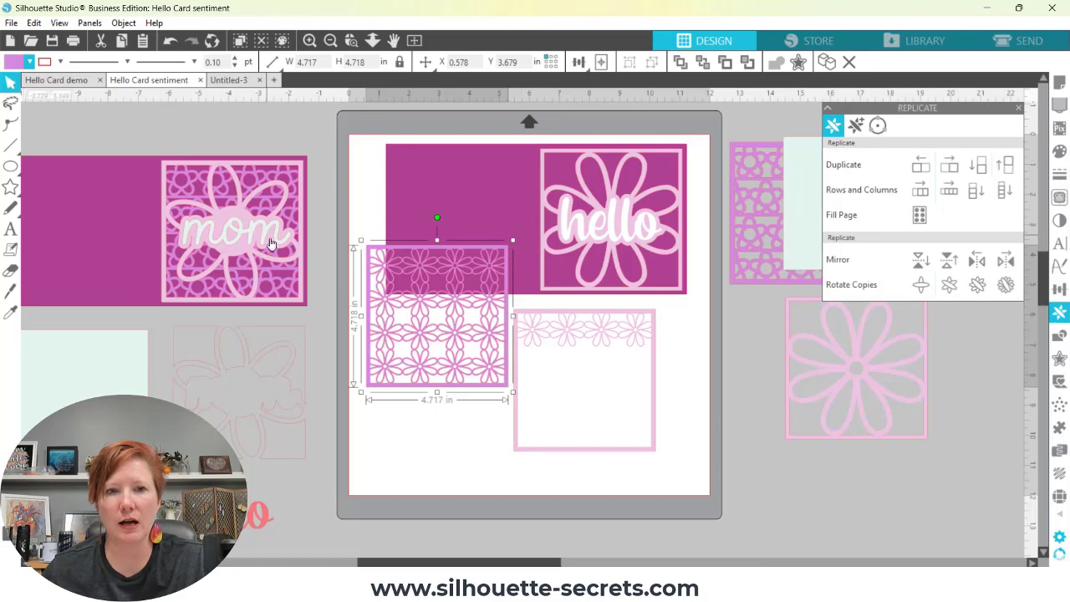
Move the new flower lattice onto the front of the hello card and line it up with the pink square frame
{"action": "left_click_drag", "start_coordinate": [372, 315], "coordinate": [524, 219]}
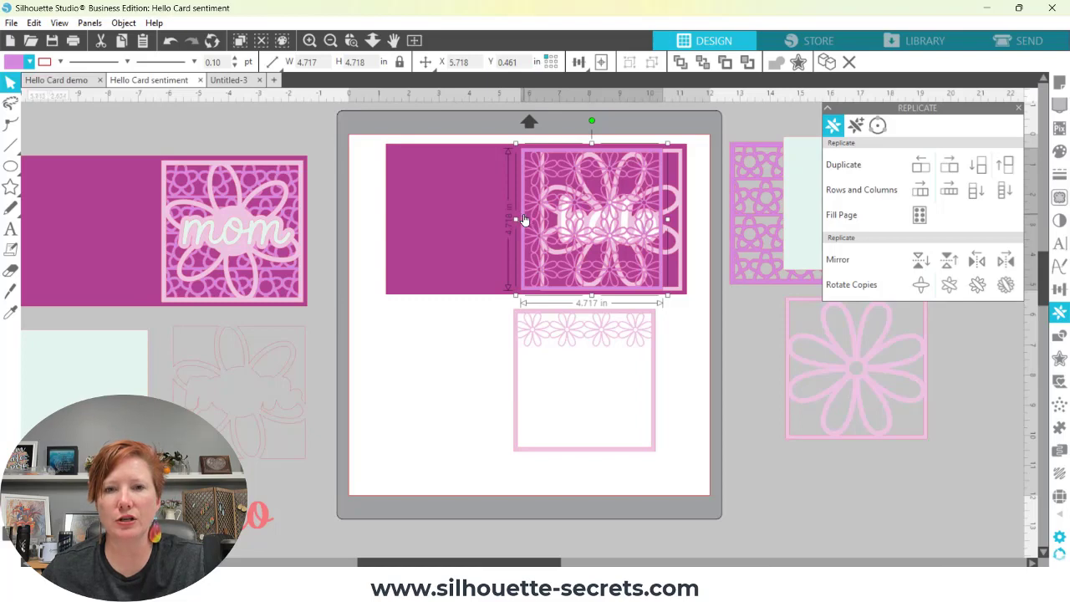
{"action": "left_click_drag", "start_coordinate": [524, 219], "coordinate": [542, 215]}
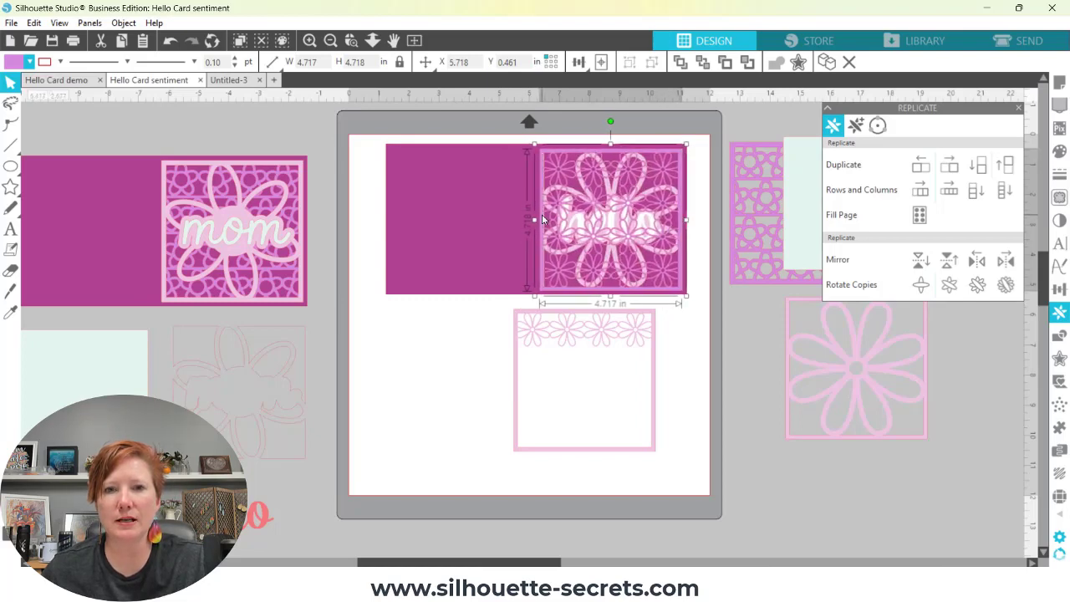
Try sending the flower lattice to the very back of the hello card's layers and undo it
{"action": "right_click", "coordinate": [544, 152]}
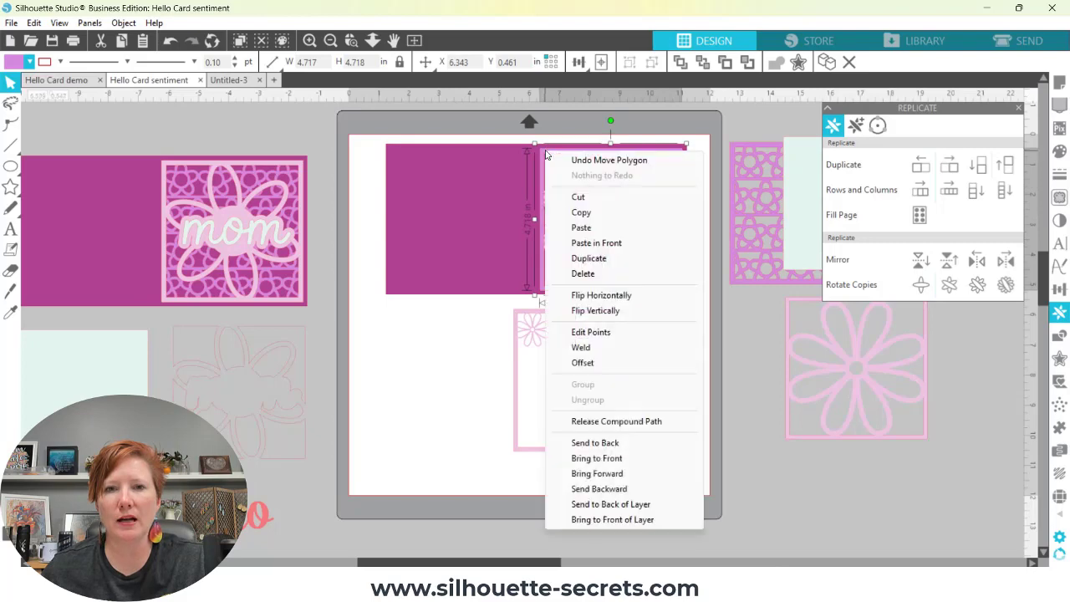
{"action": "left_click", "coordinate": [595, 445]}
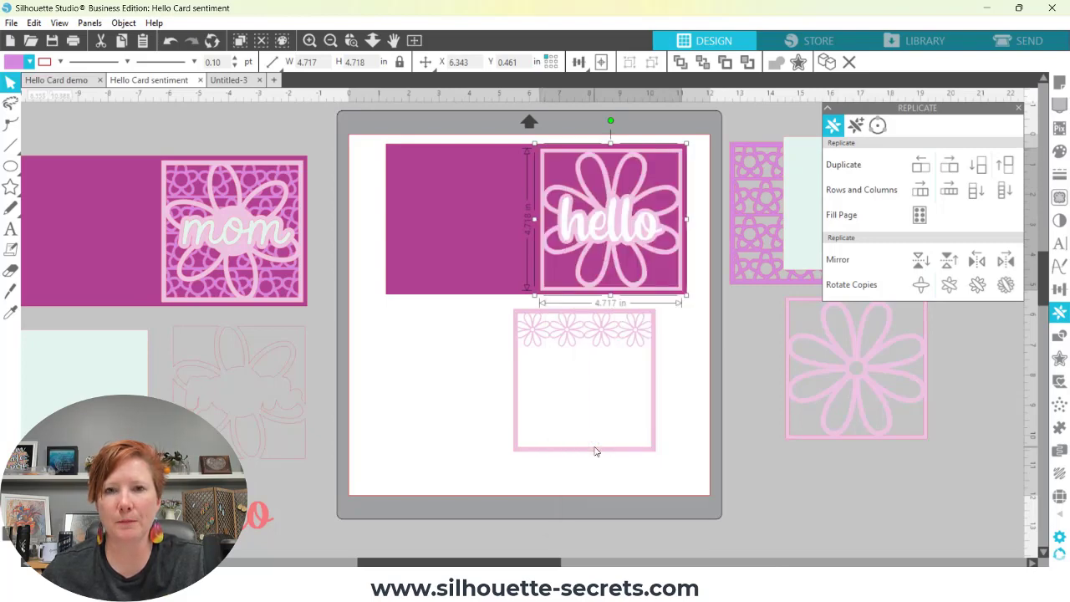
{"action": "key", "text": "i"}
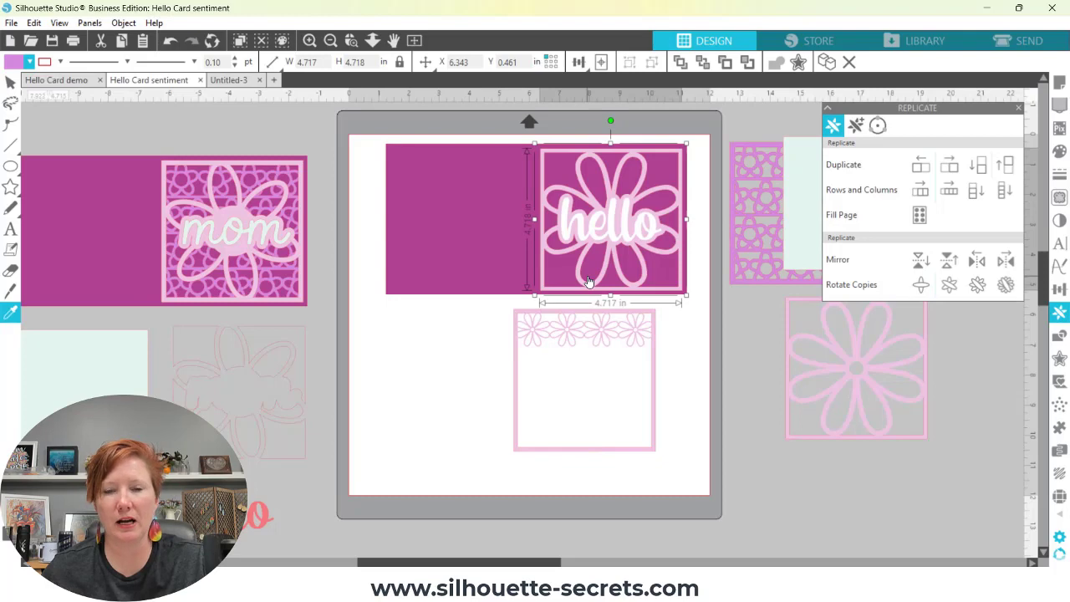
{"action": "key", "text": "ctrl+z"}
Send the flower lattice backward one level at a time until it sits behind the large flower frame but above the card base
{"action": "right_click", "coordinate": [571, 153]}
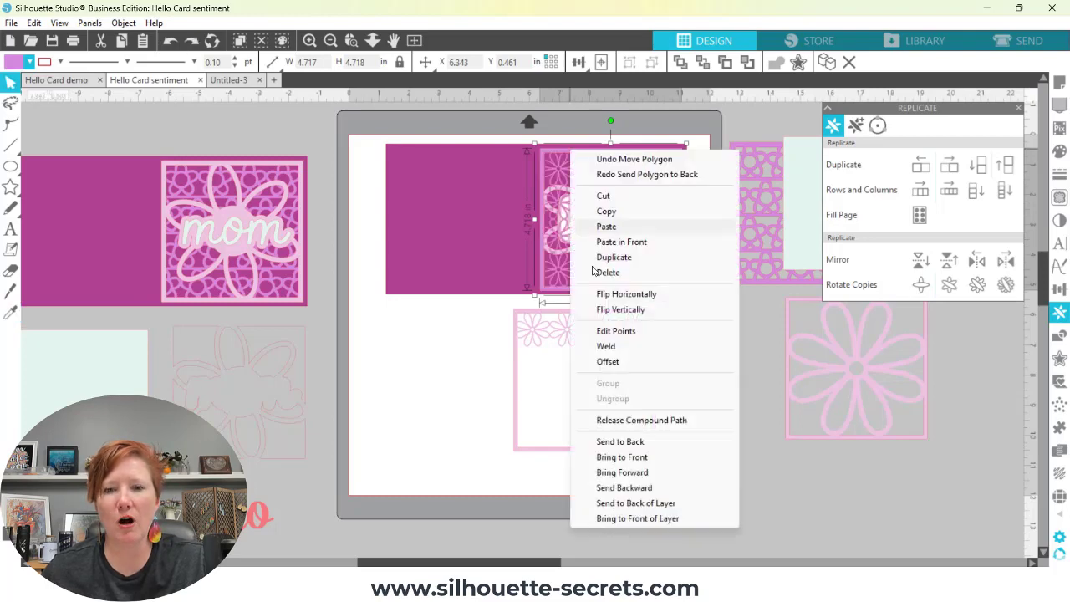
{"action": "left_click", "coordinate": [627, 488]}
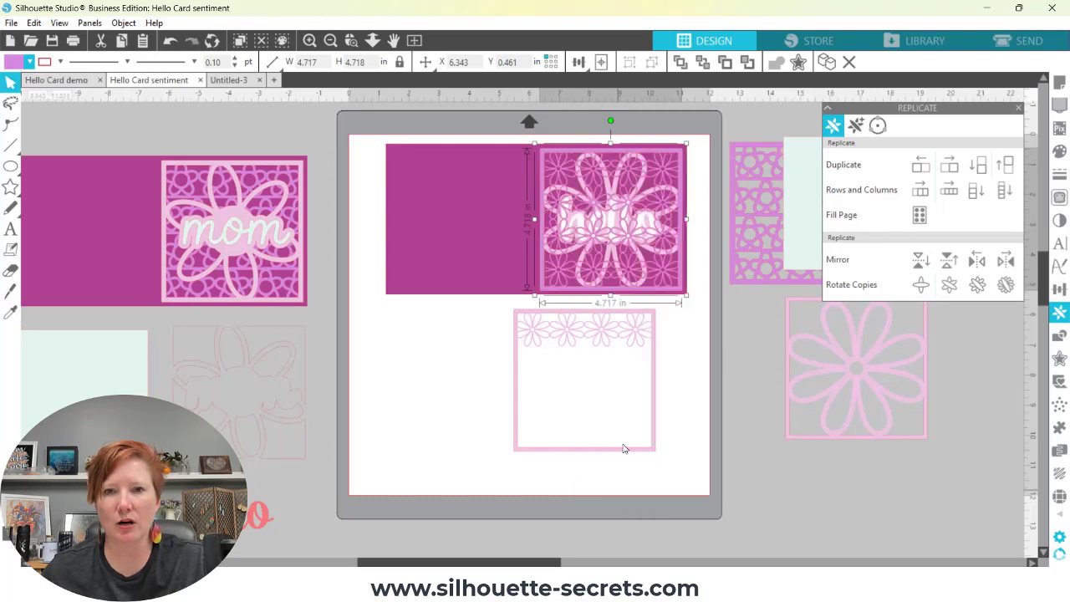
{"action": "right_click", "coordinate": [679, 166]}
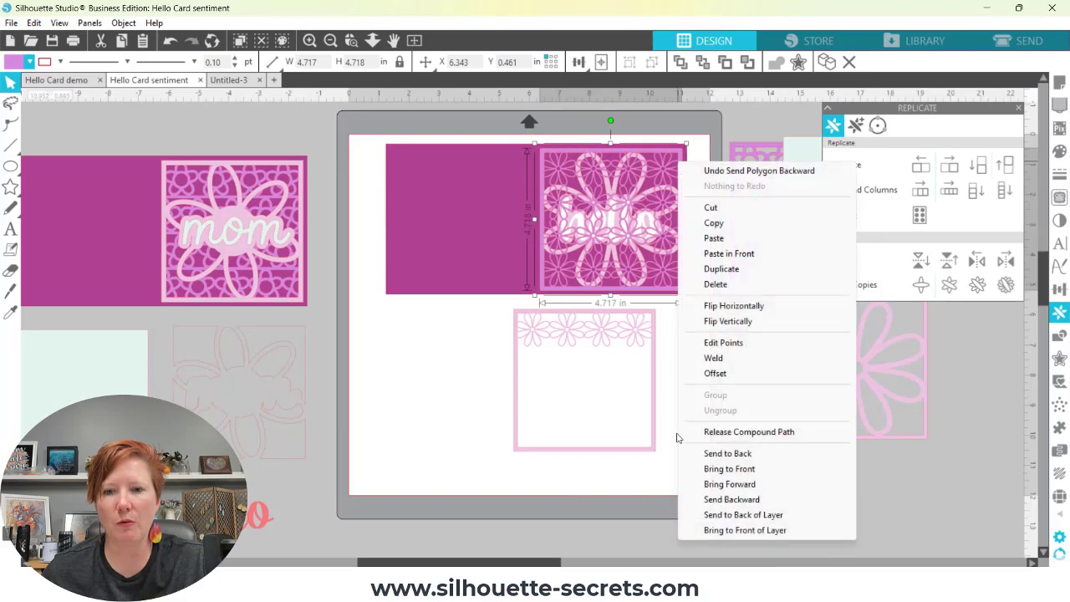
{"action": "left_click", "coordinate": [709, 500]}
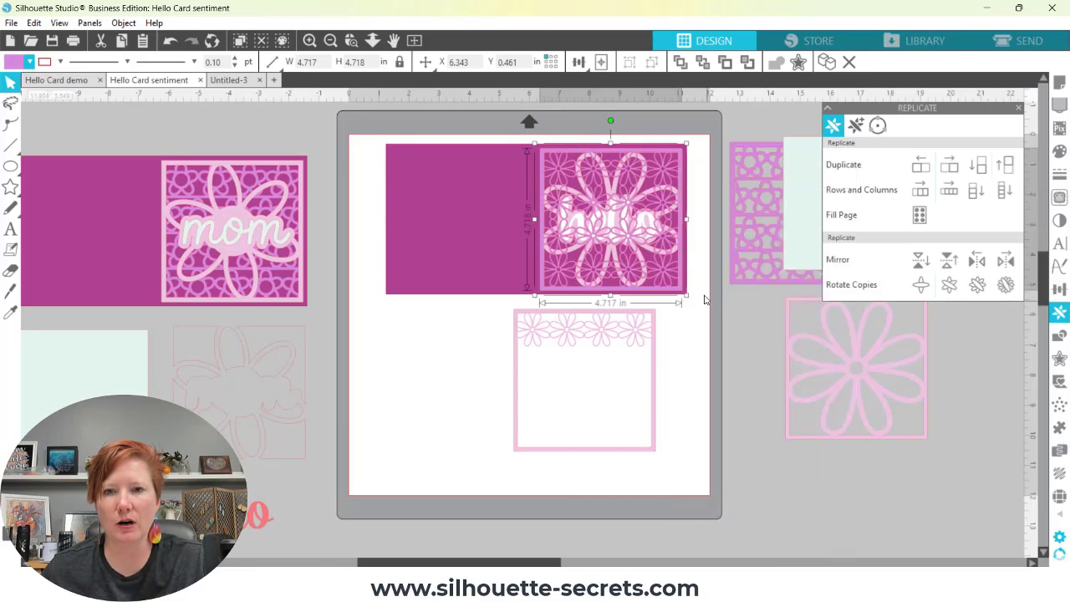
{"action": "right_click", "coordinate": [679, 292]}
{"action": "left_click", "coordinate": [732, 528]}
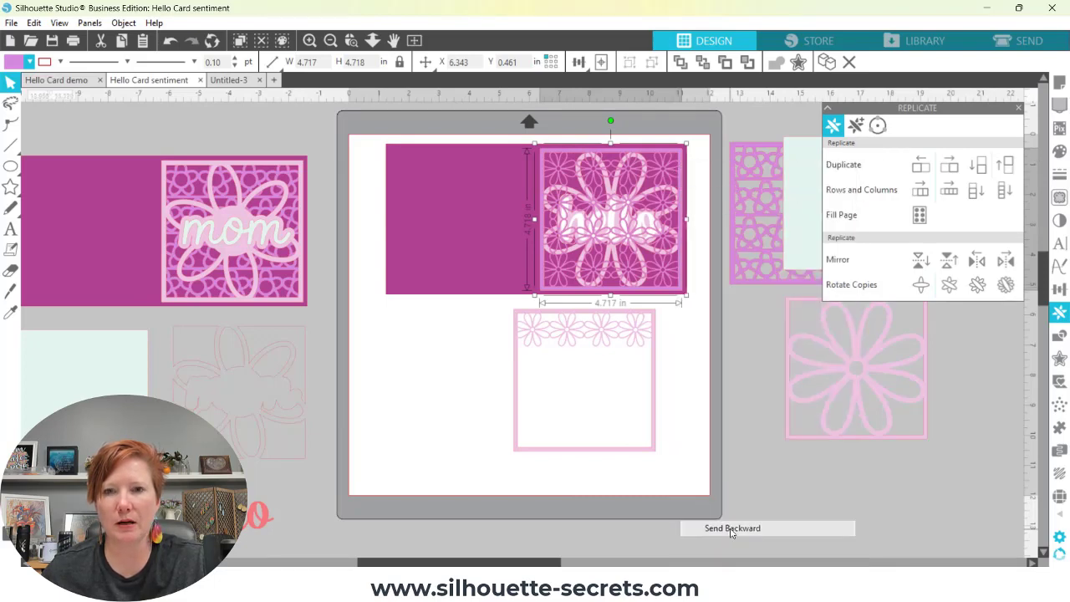
{"action": "right_click", "coordinate": [679, 297]}
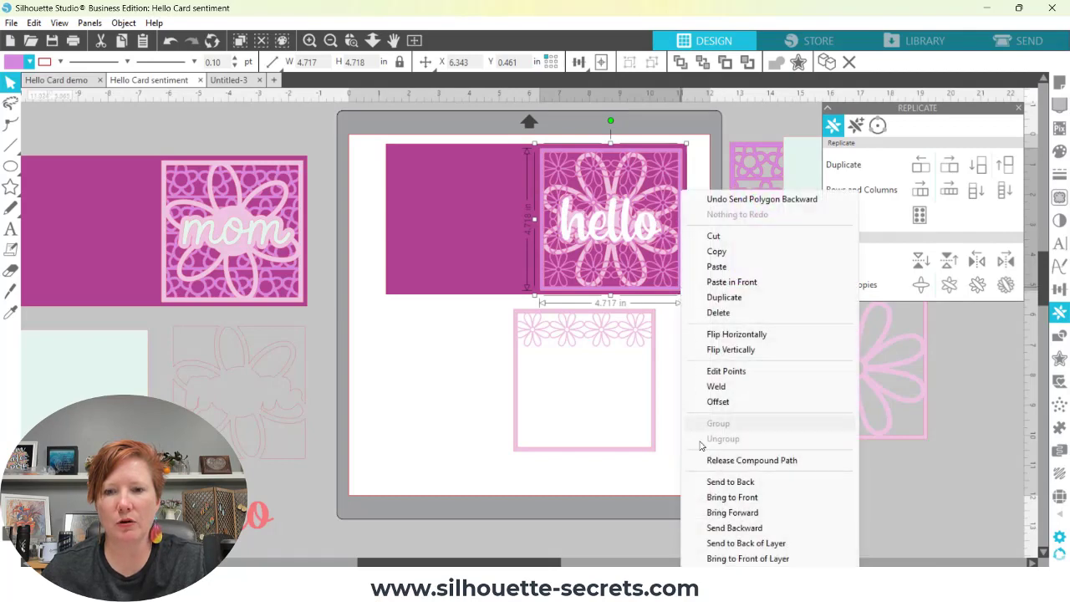
{"action": "left_click", "coordinate": [712, 524]}
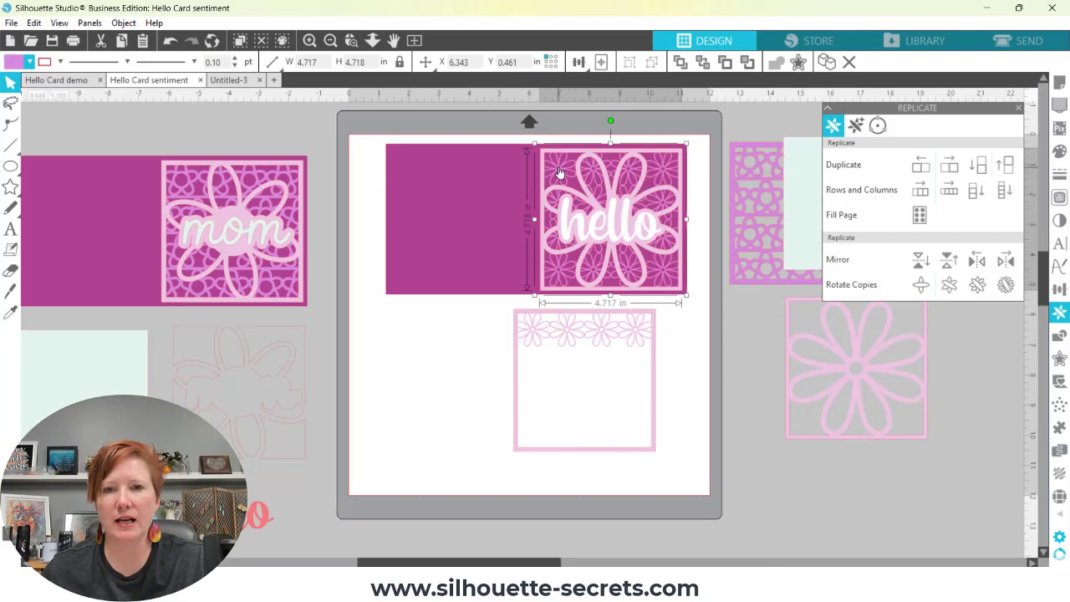
{"action": "key", "text": "i"}
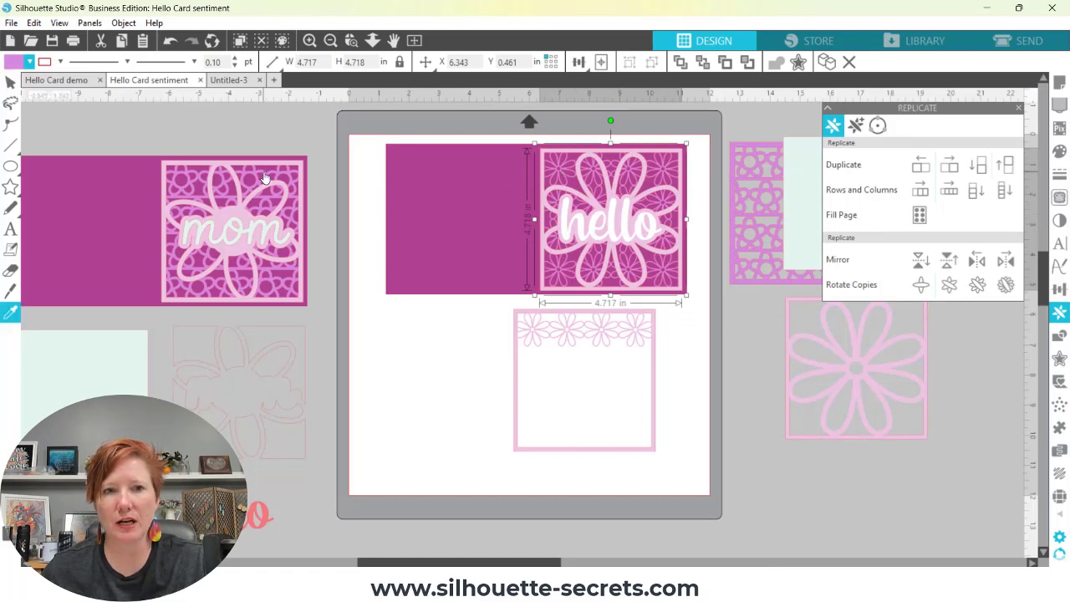
{"action": "left_click", "coordinate": [561, 169]}
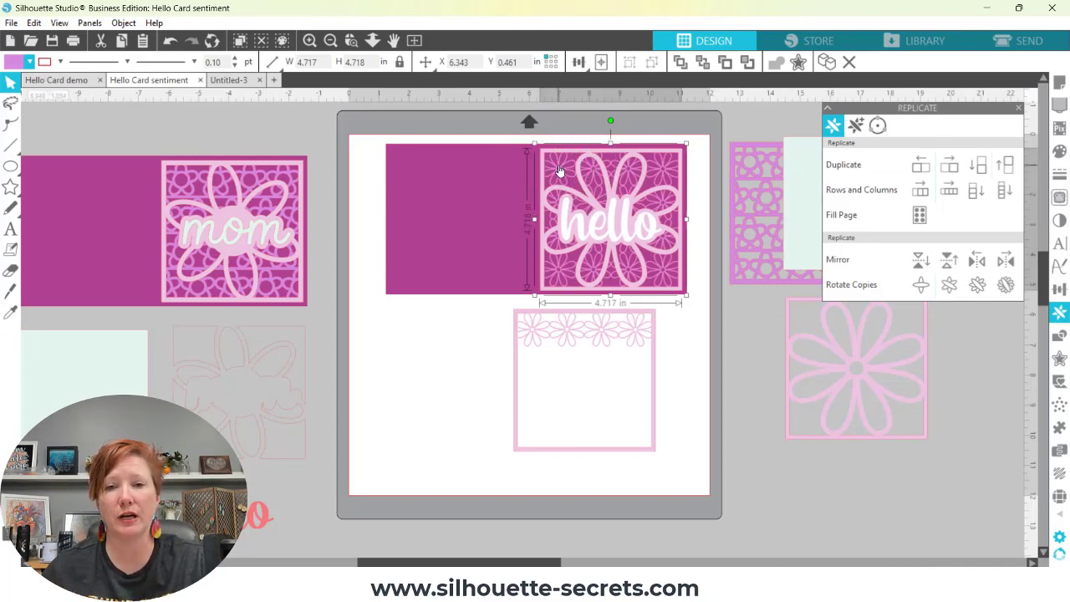
{"action": "left_click", "coordinate": [475, 314]}
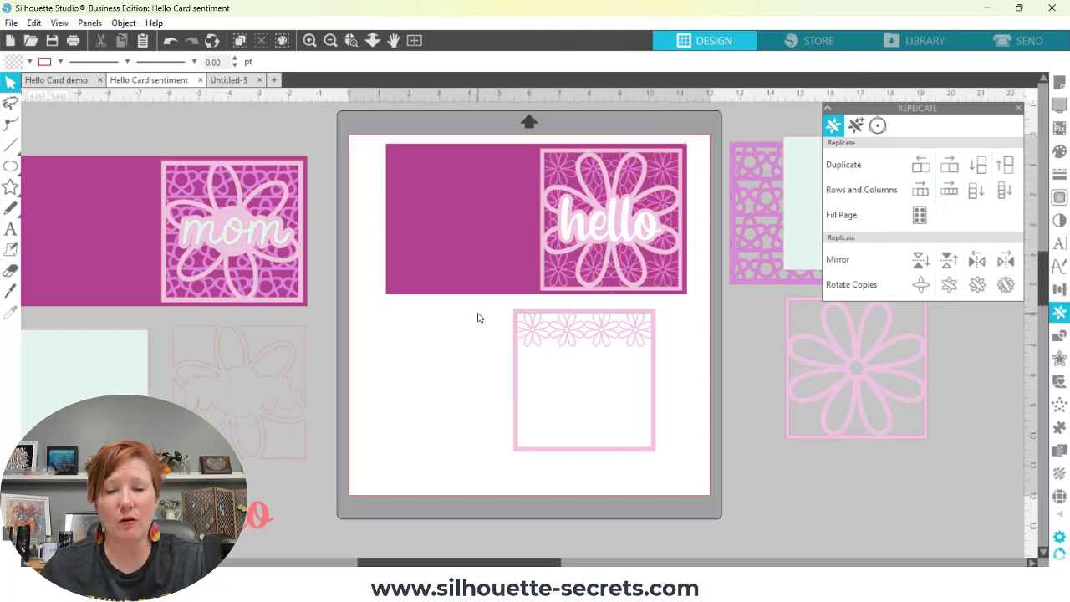
Enlarge the row of four flowers to about 4.95 in wide and center it horizontally with the square frame
{"action": "left_click", "coordinate": [538, 335]}
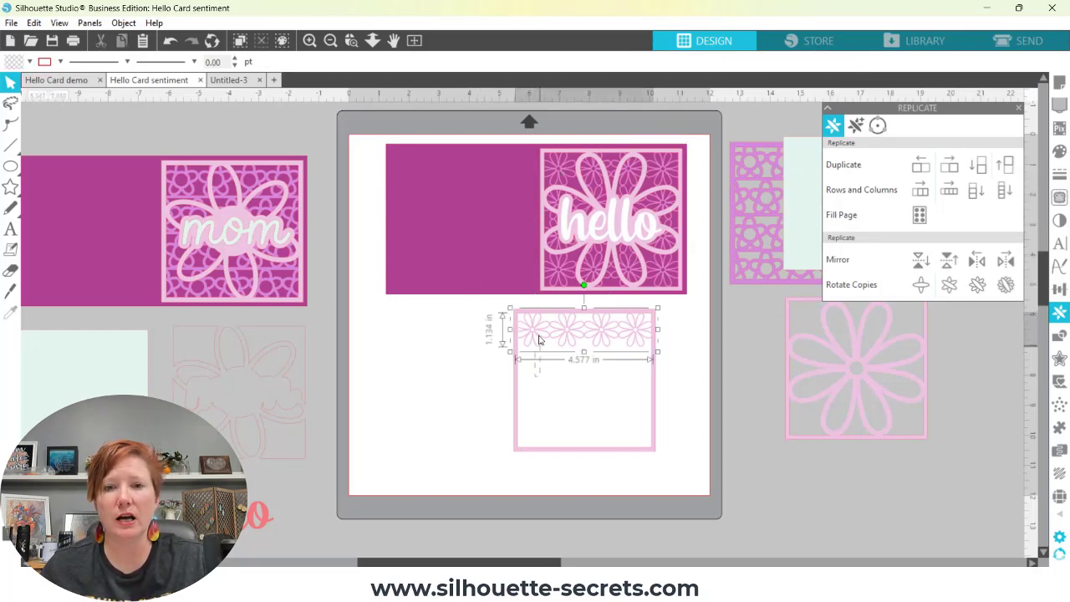
{"action": "left_click_drag", "start_coordinate": [656, 352], "coordinate": [668, 362]}
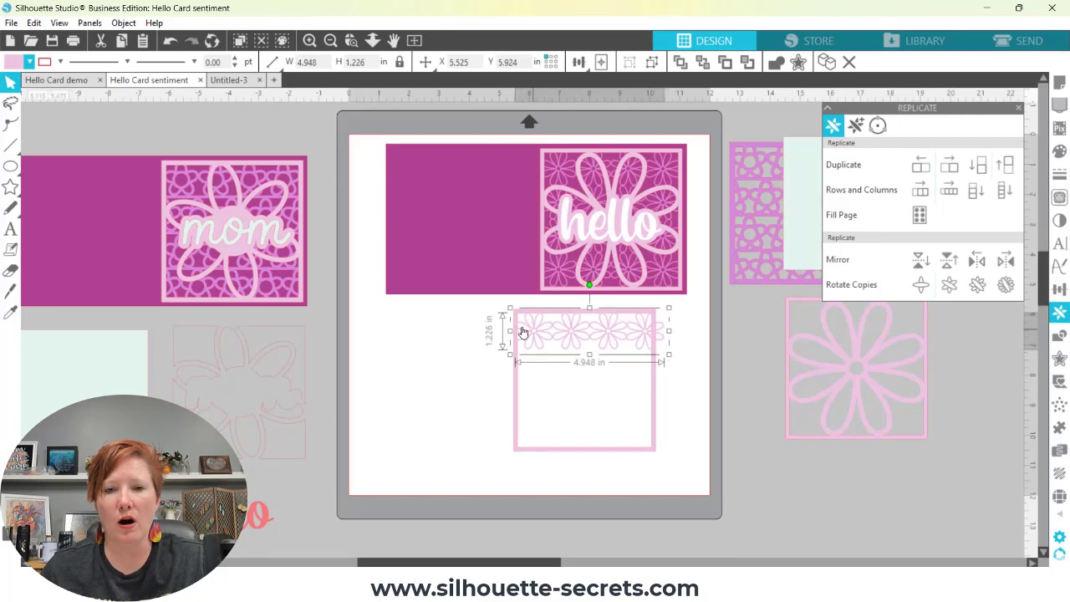
{"action": "left_click_drag", "start_coordinate": [483, 328], "coordinate": [677, 464]}
{"action": "left_click", "coordinate": [578, 62]}
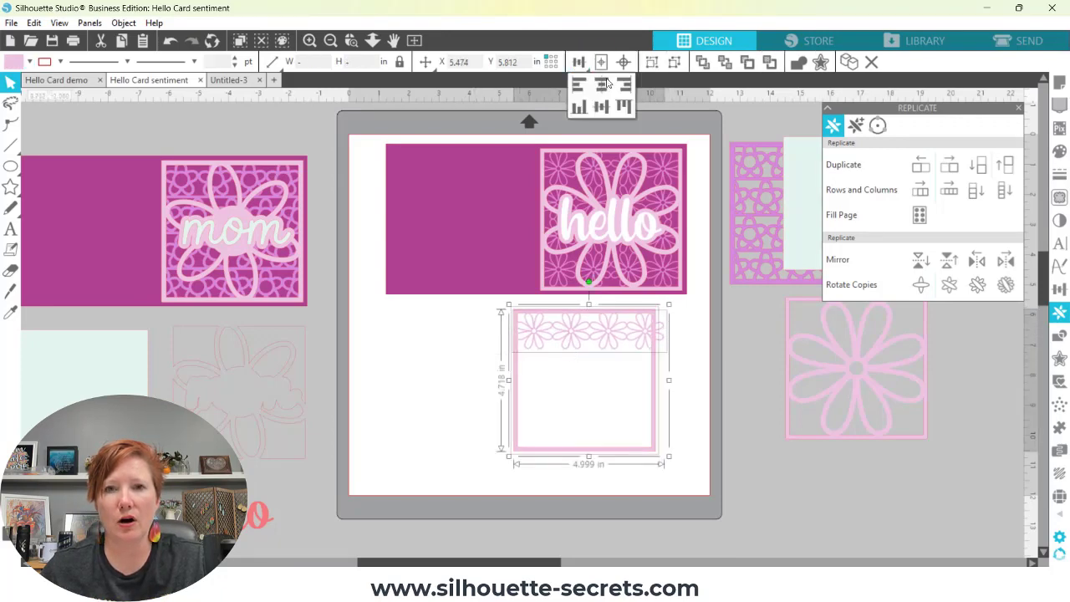
{"action": "left_click", "coordinate": [600, 87]}
{"action": "left_click_drag", "start_coordinate": [494, 313], "coordinate": [673, 462]}
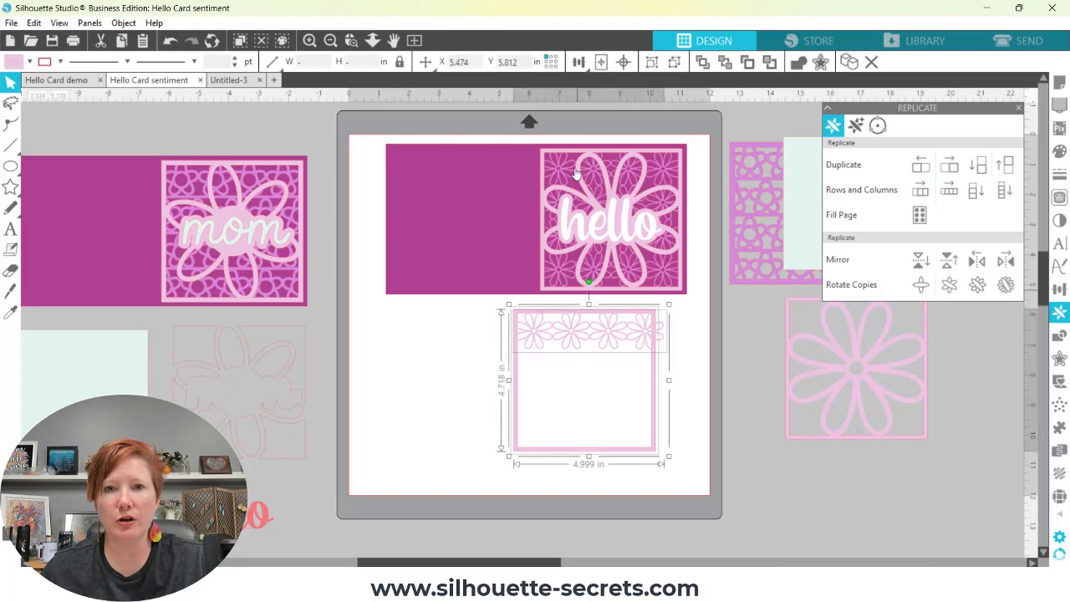
{"action": "left_click", "coordinate": [578, 61]}
{"action": "left_click", "coordinate": [602, 87]}
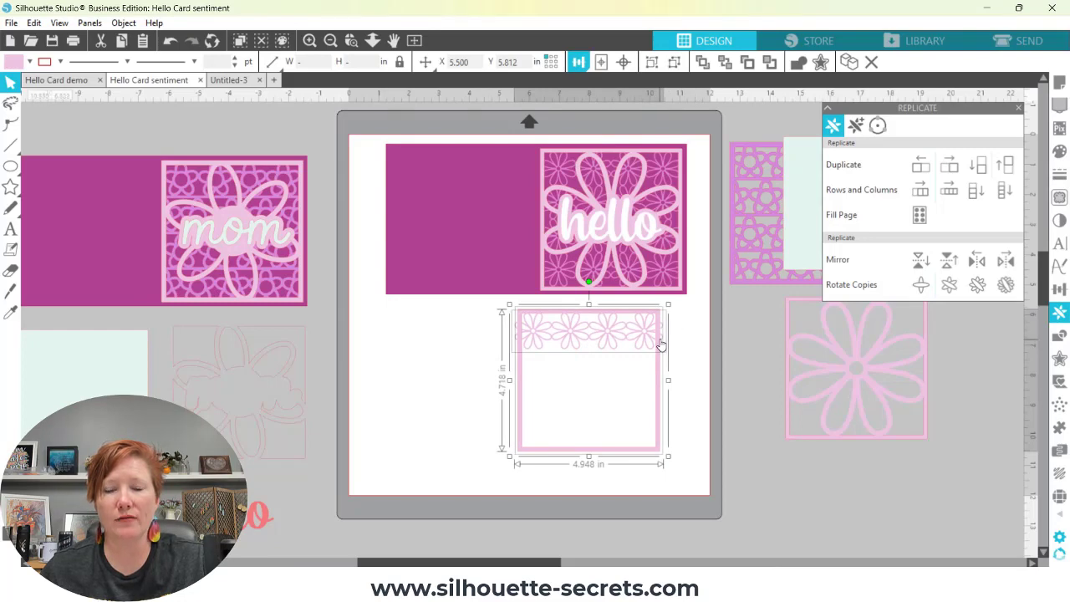
{"action": "left_click", "coordinate": [688, 338]}
Duplicate the flower row below three times to make four rows, nudging the copies up so their petals overlap
{"action": "left_click", "coordinate": [640, 341]}
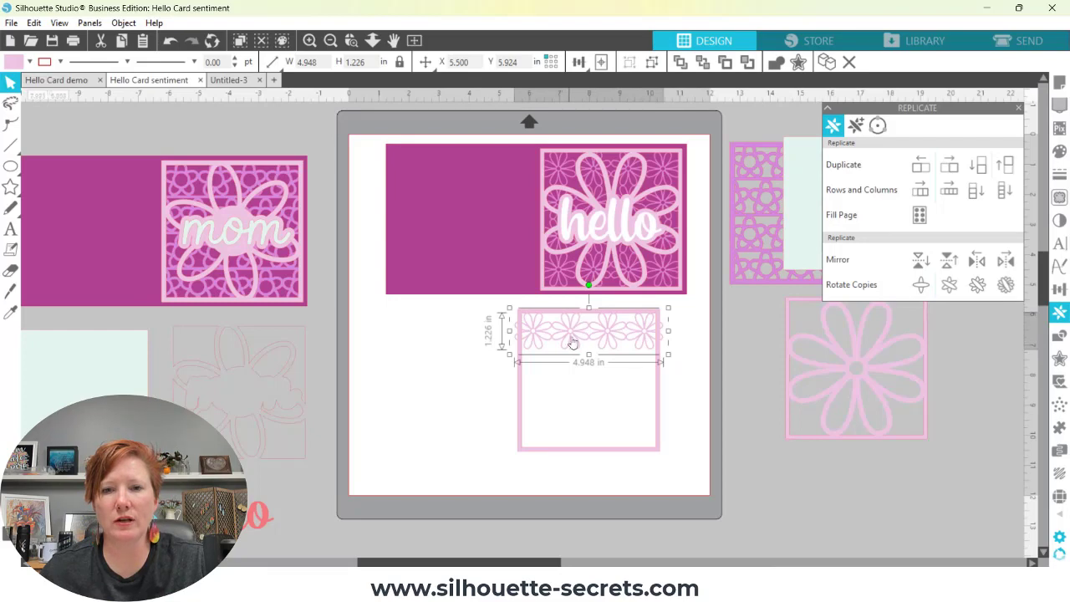
{"action": "left_click", "coordinate": [978, 165]}
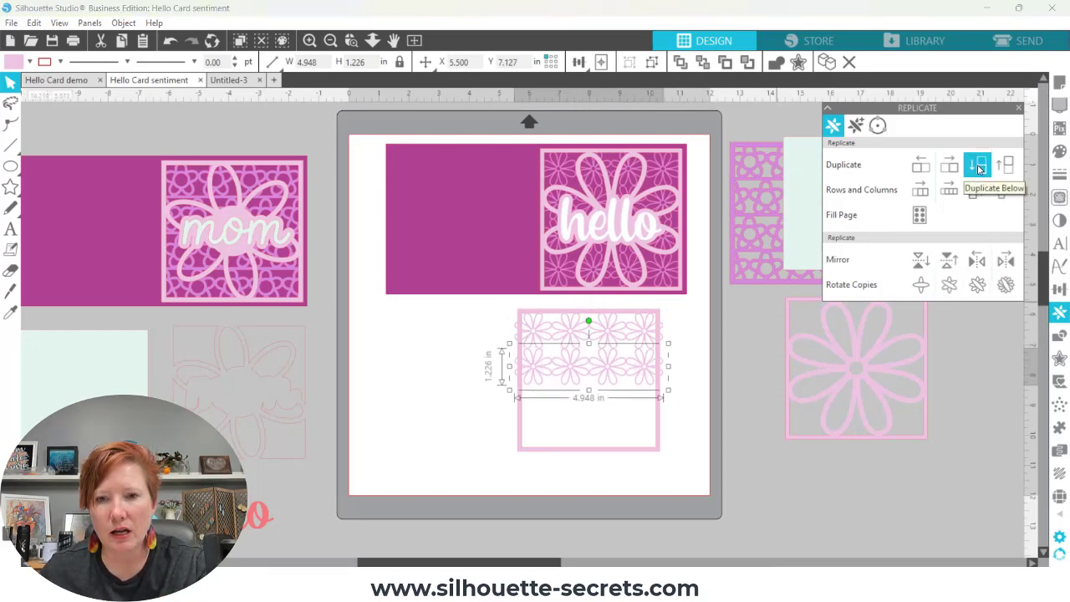
{"action": "left_click", "coordinate": [351, 41]}
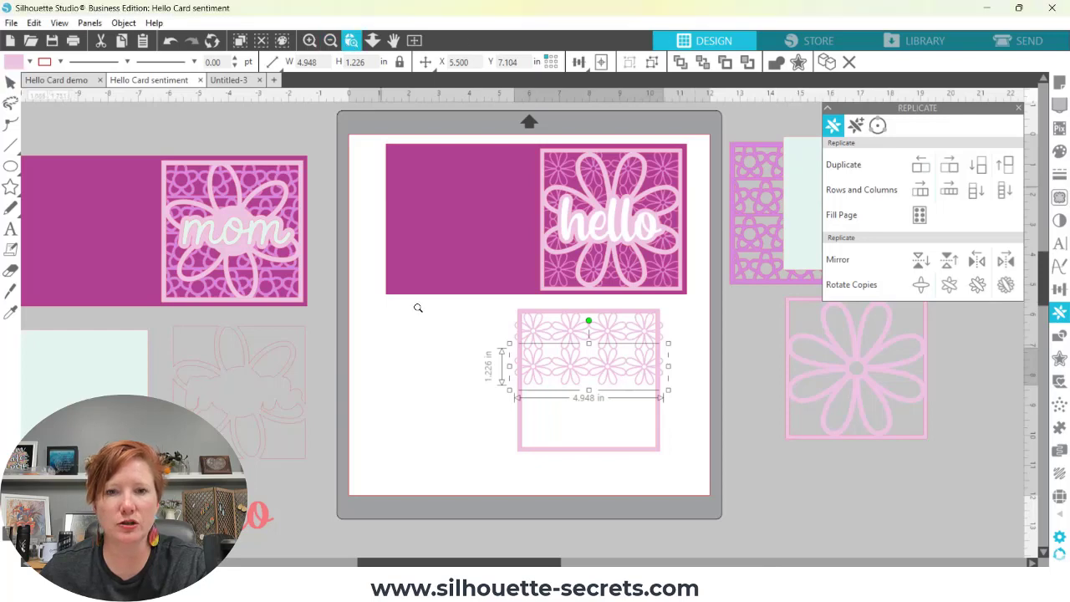
{"action": "left_click_drag", "start_coordinate": [484, 311], "coordinate": [740, 441]}
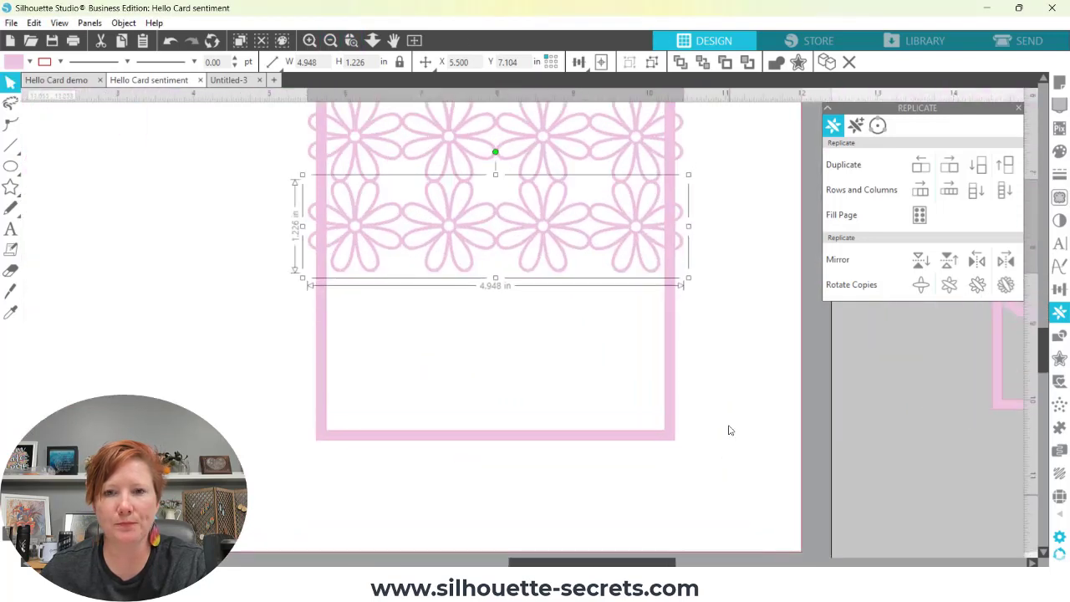
{"action": "left_click", "coordinate": [978, 167]}
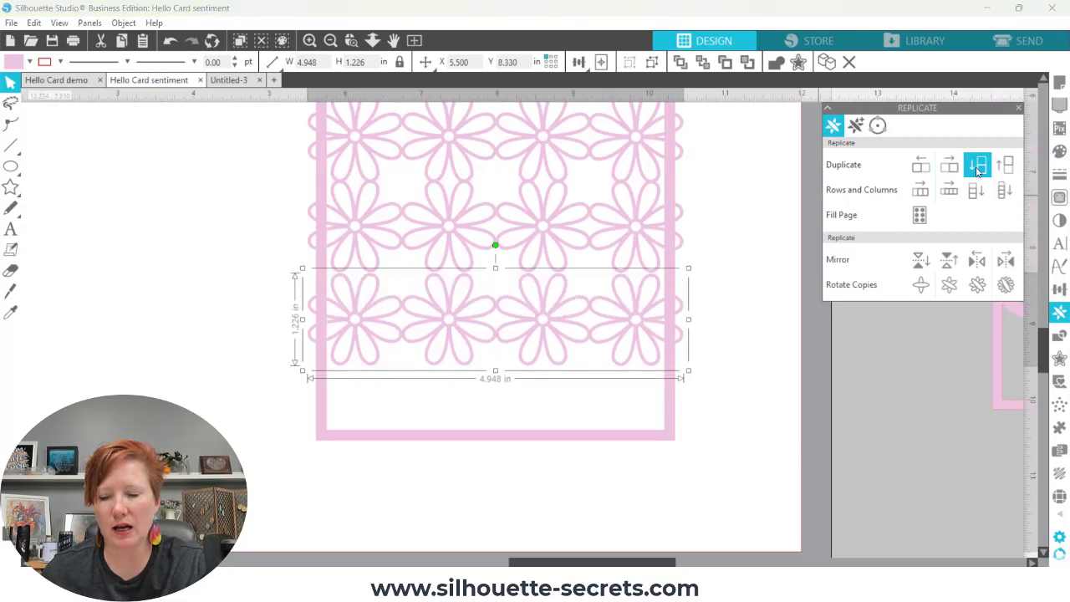
{"action": "key", "text": "Up"}
{"action": "key", "text": "Up"}
{"action": "key", "text": "Up"}
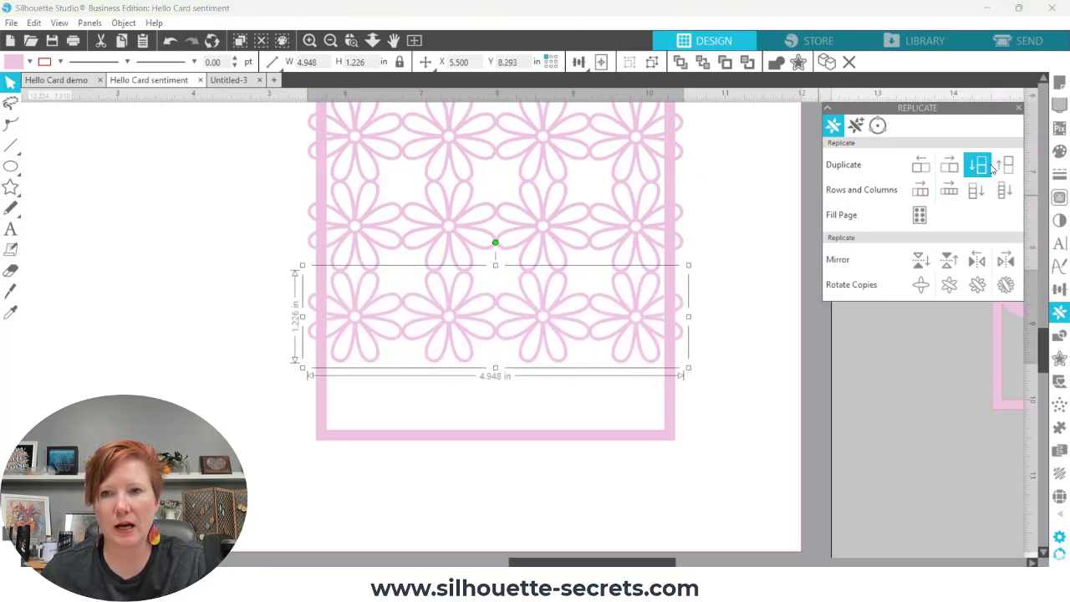
{"action": "left_click", "coordinate": [978, 168]}
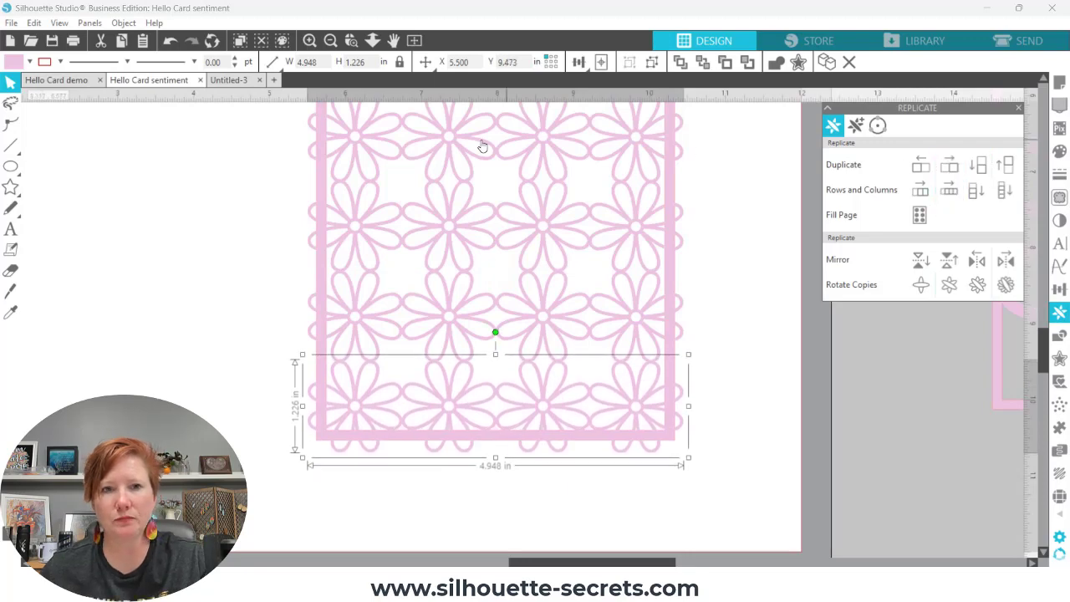
Weld the four flower rows into one piece, excluding the square frame from the selection
{"action": "left_click", "coordinate": [330, 40]}
{"action": "left_click_drag", "start_coordinate": [354, 150], "coordinate": [518, 289]}
{"action": "left_click_drag", "start_coordinate": [349, 153], "coordinate": [664, 434]}
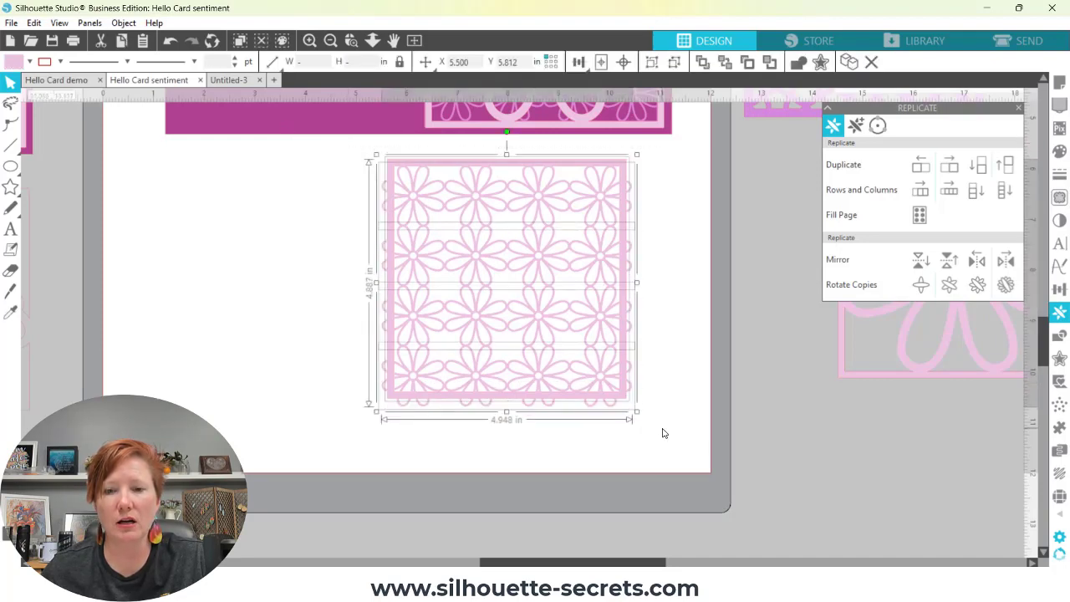
{"action": "left_click", "coordinate": [625, 166]}
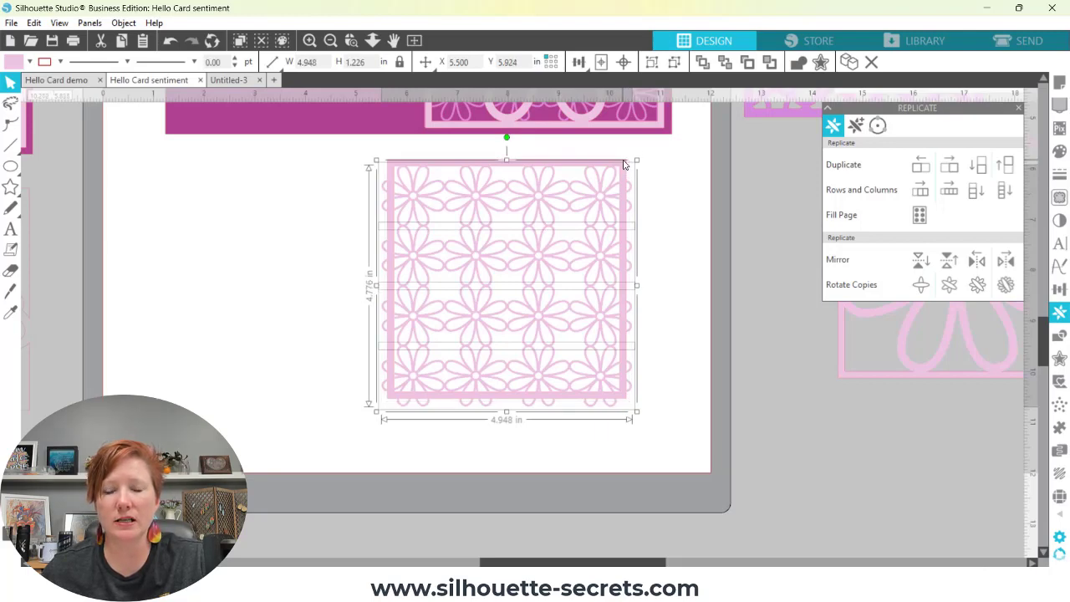
{"action": "right_click", "coordinate": [531, 232]}
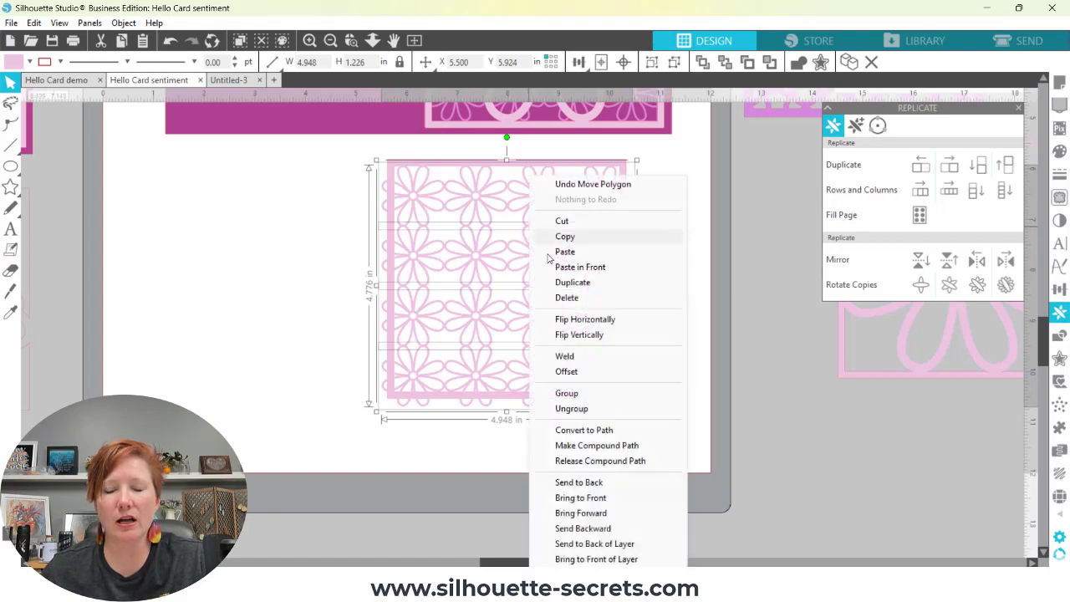
{"action": "left_click", "coordinate": [565, 356]}
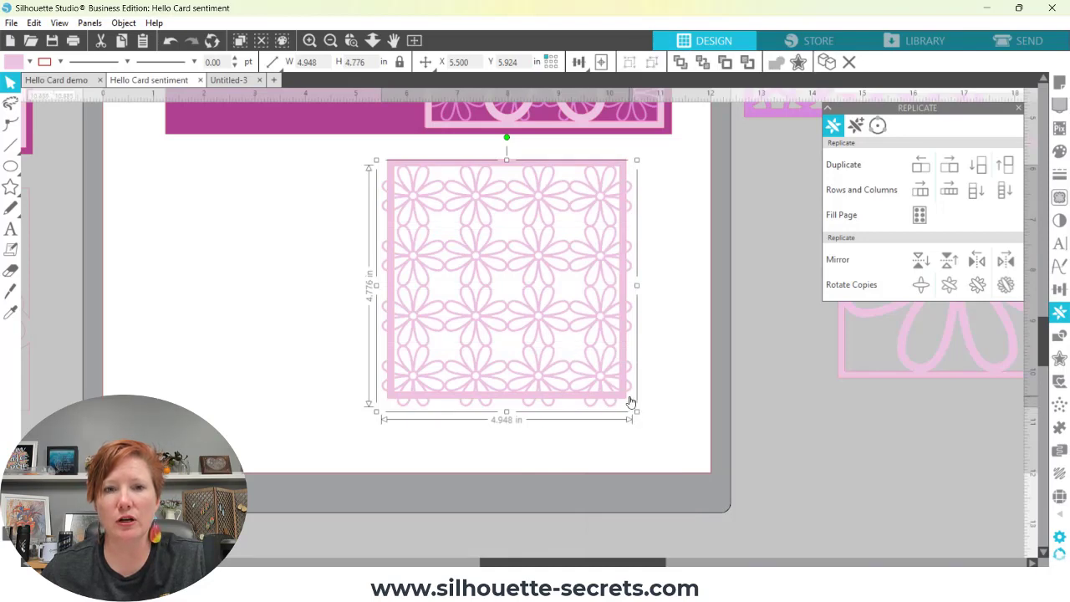
Center the welded flower grid and the square frame on each other and move both about 1 in to the right
{"action": "left_click", "coordinate": [351, 192]}
{"action": "key", "text": "ctrl+z"}
{"action": "left_click_drag", "start_coordinate": [521, 253], "coordinate": [571, 280]}
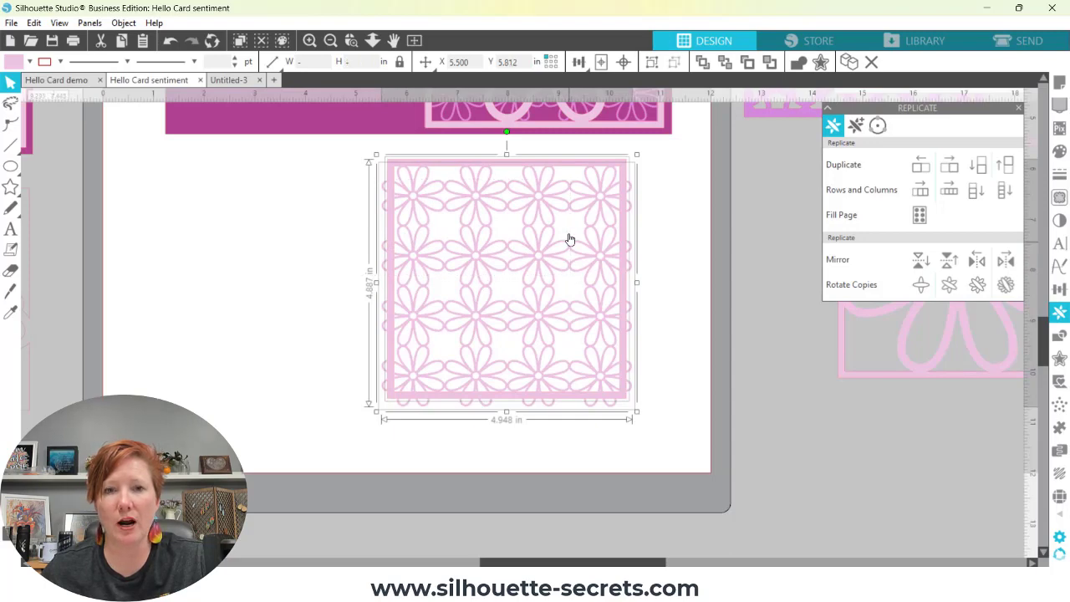
{"action": "left_click", "coordinate": [624, 62]}
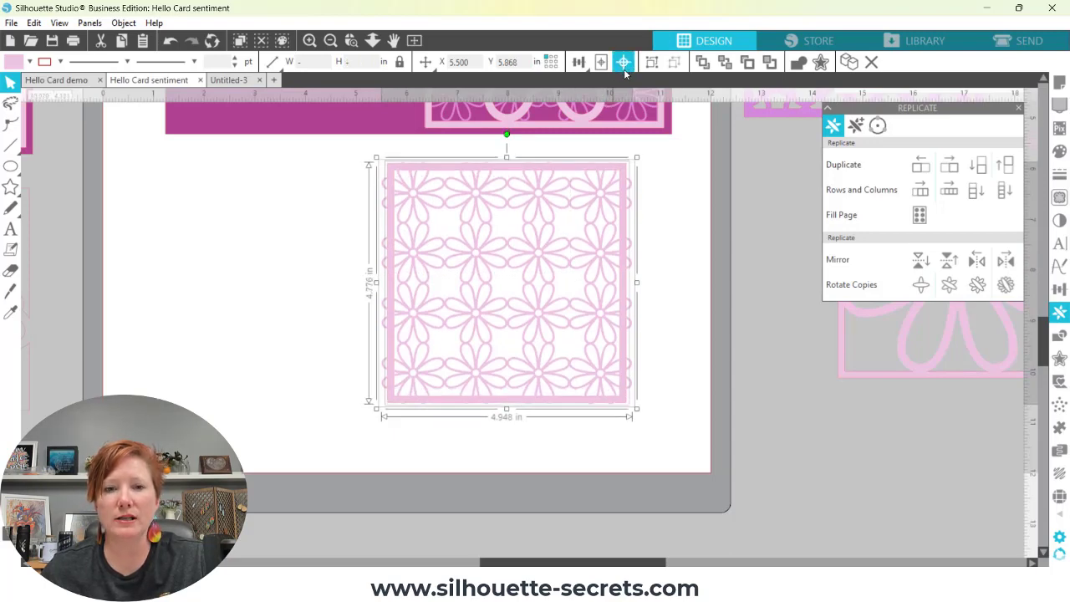
{"action": "left_click", "coordinate": [649, 263]}
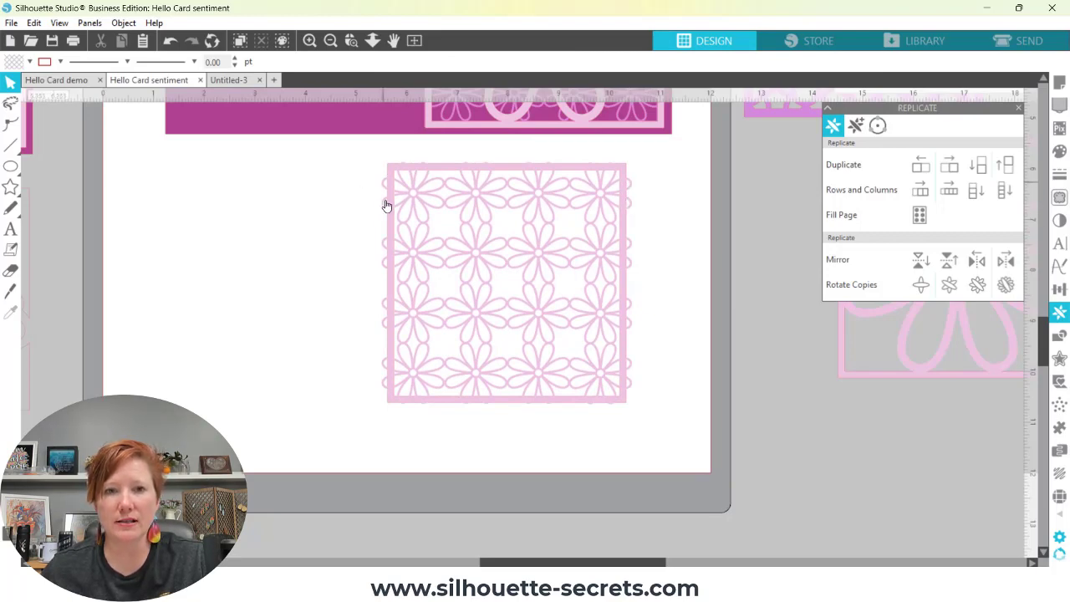
{"action": "left_click_drag", "start_coordinate": [359, 178], "coordinate": [535, 318]}
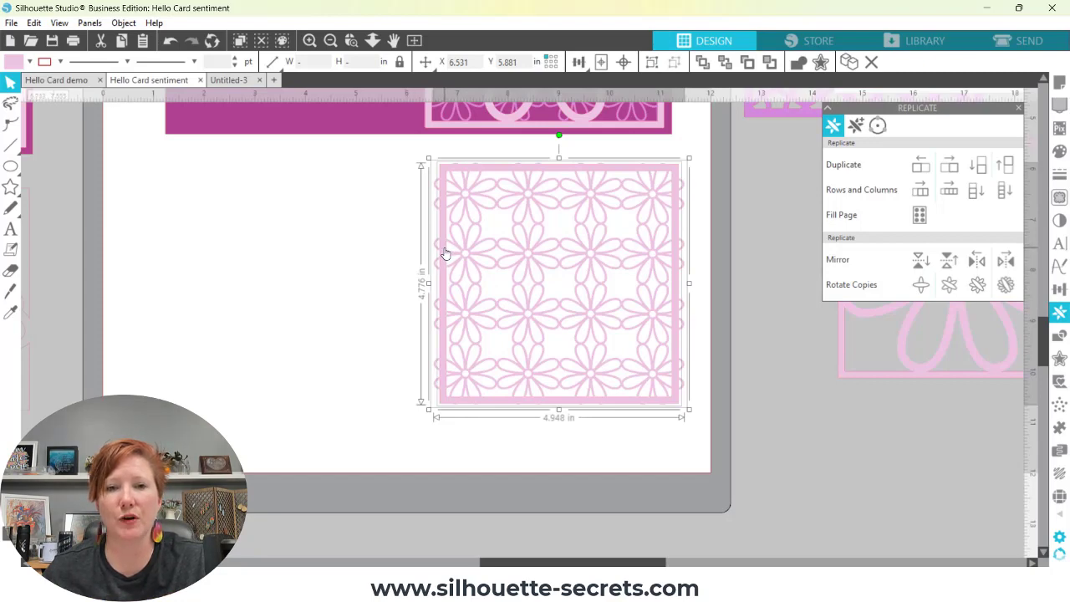
Copy the flower grid with its square frame to the page's left half and remove the fill from the copied frame
{"action": "left_click_drag", "start_coordinate": [444, 254], "coordinate": [159, 255]}
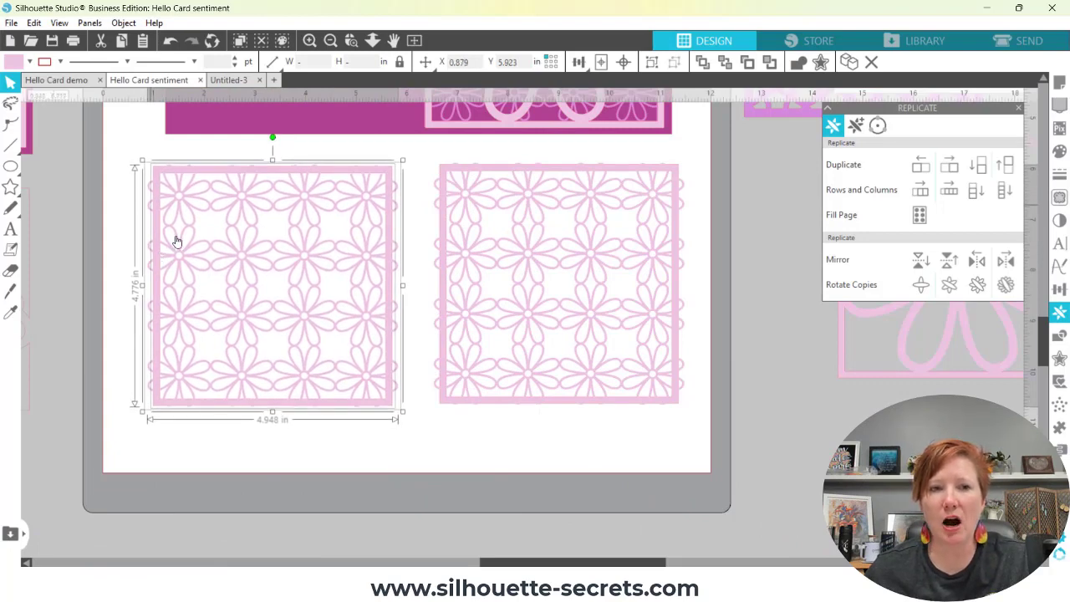
{"action": "left_click", "coordinate": [235, 462]}
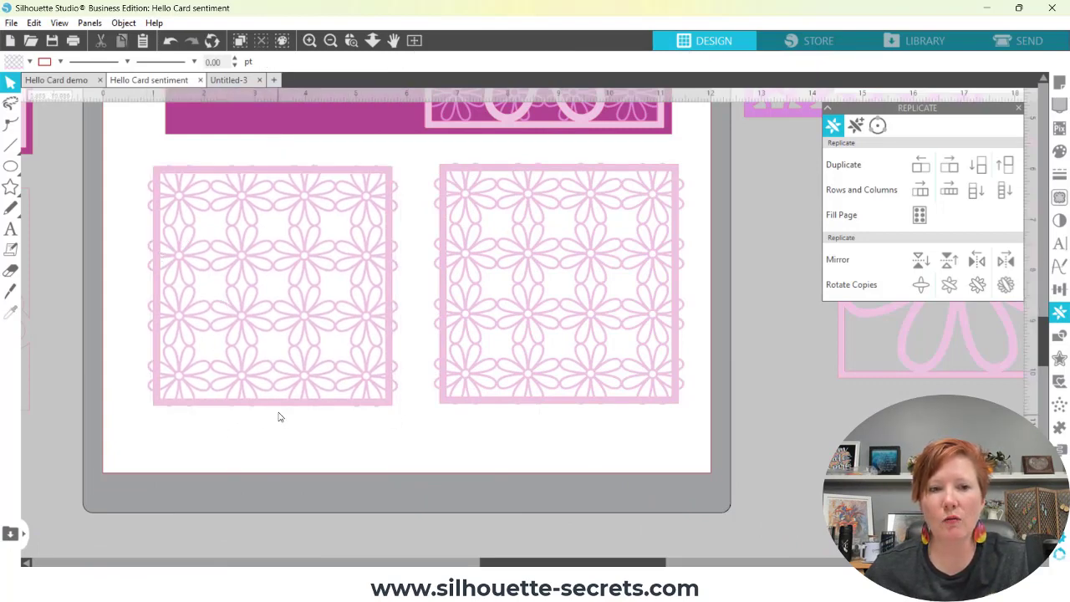
{"action": "left_click", "coordinate": [280, 405]}
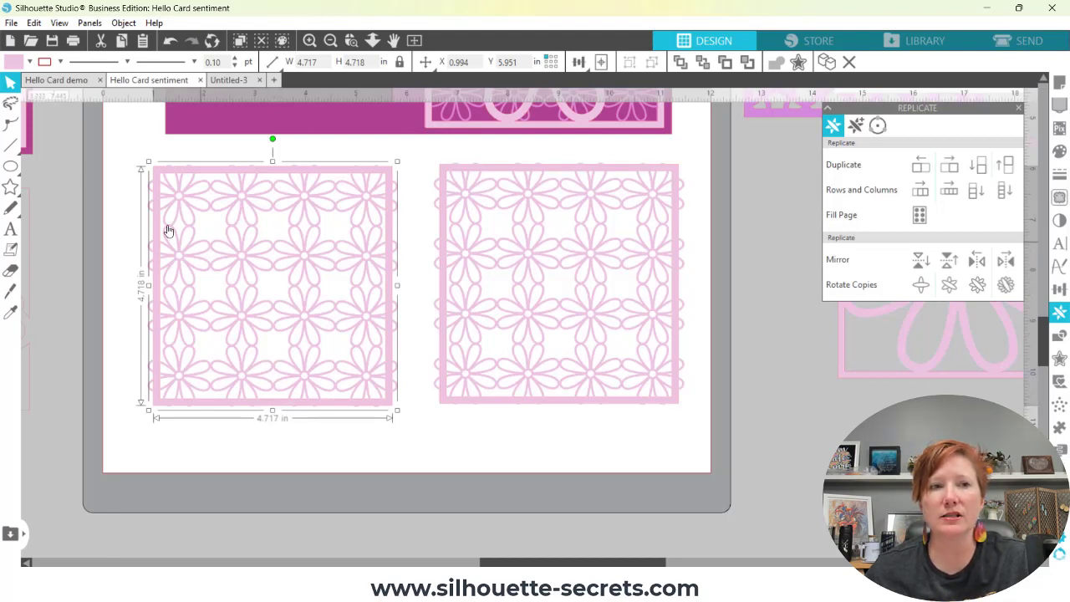
{"action": "left_click", "coordinate": [29, 62]}
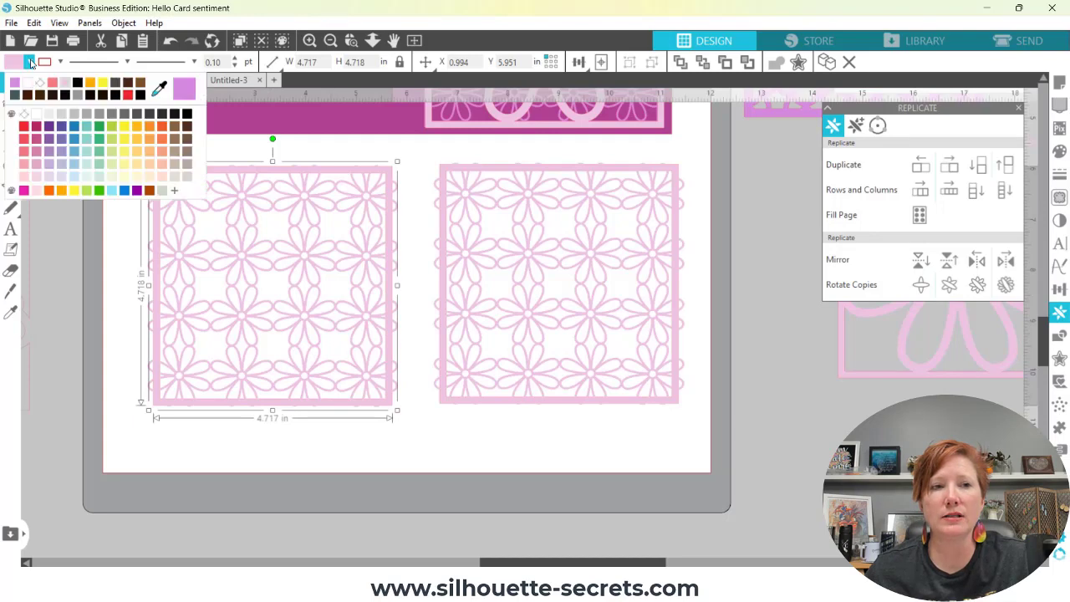
{"action": "left_click", "coordinate": [39, 84]}
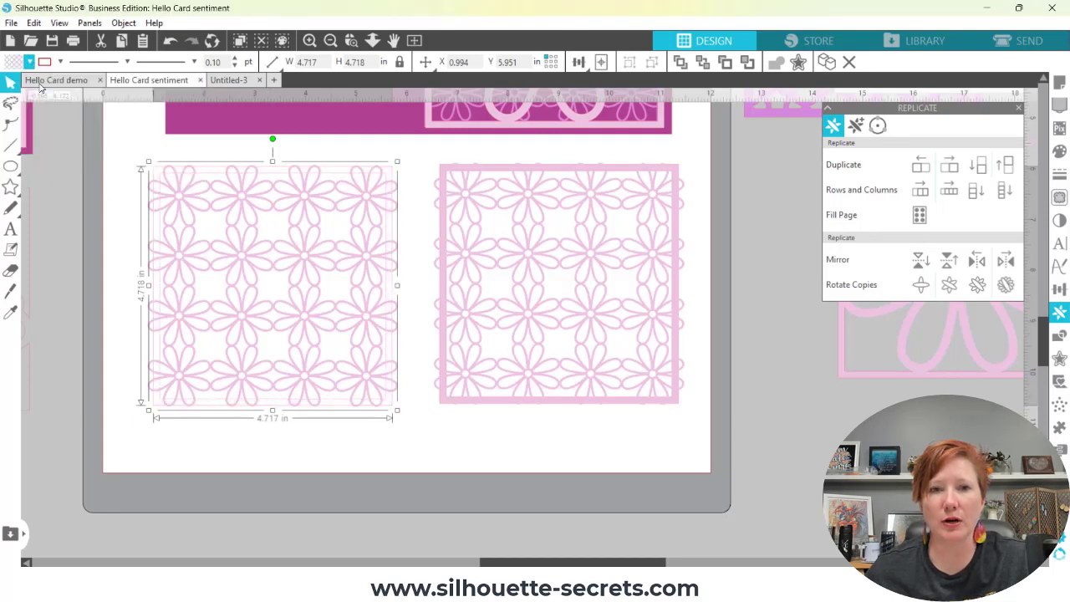
Release the copied frame's compound path and delete its inner square, keeping only the outer square outline
{"action": "right_click", "coordinate": [390, 172]}
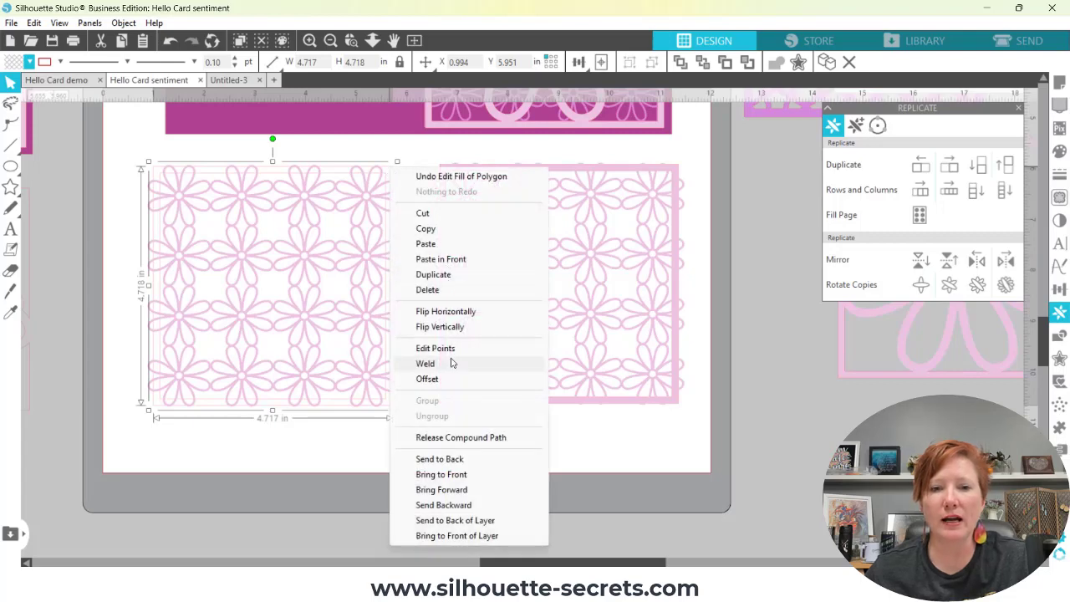
{"action": "left_click", "coordinate": [451, 438]}
{"action": "left_click", "coordinate": [416, 258]}
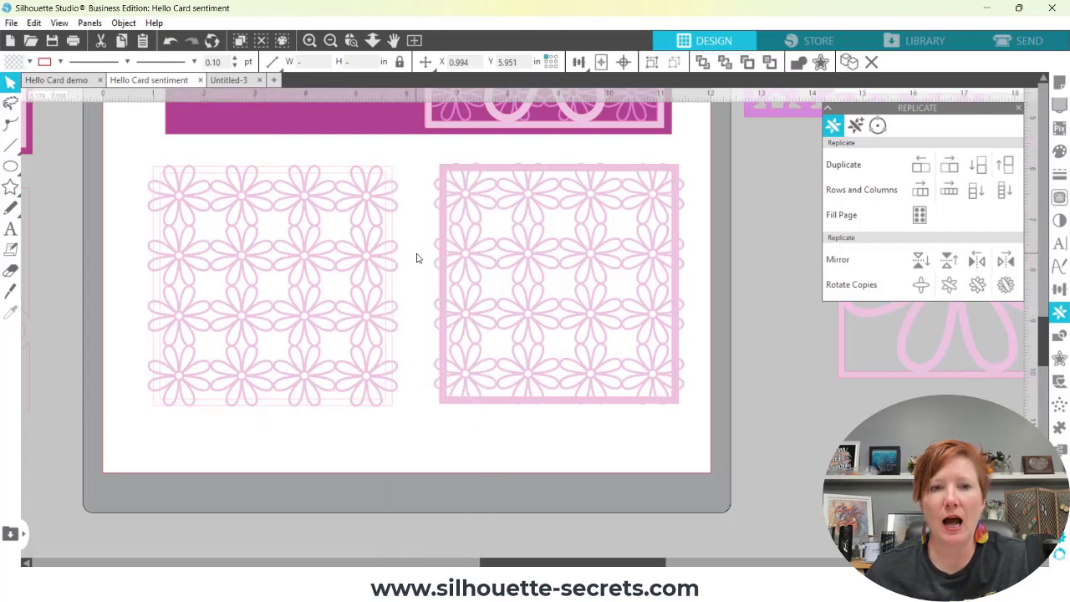
{"action": "left_click", "coordinate": [386, 179]}
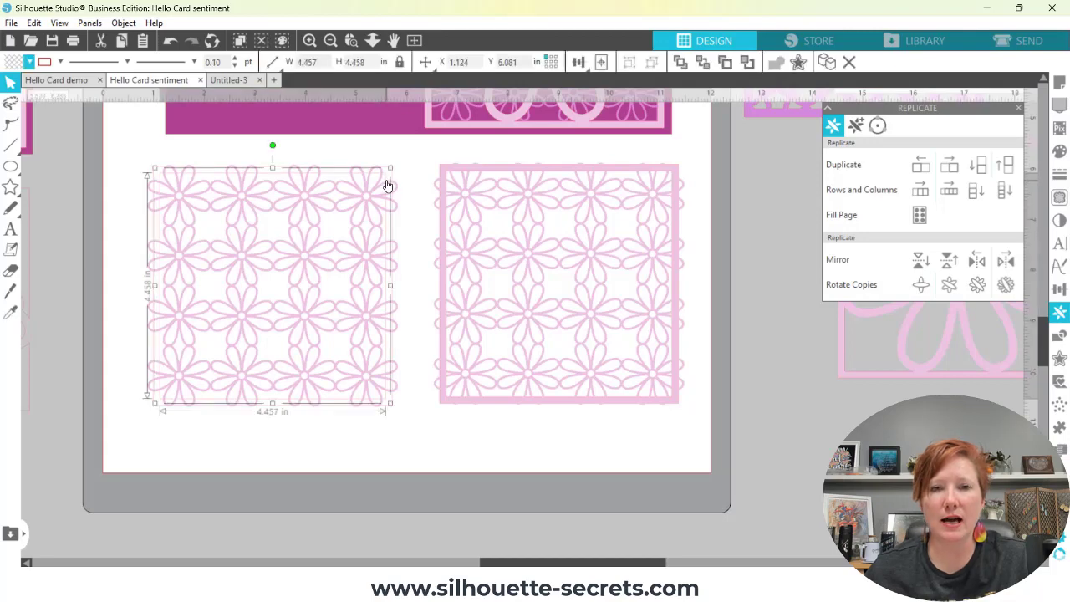
{"action": "left_click", "coordinate": [389, 184]}
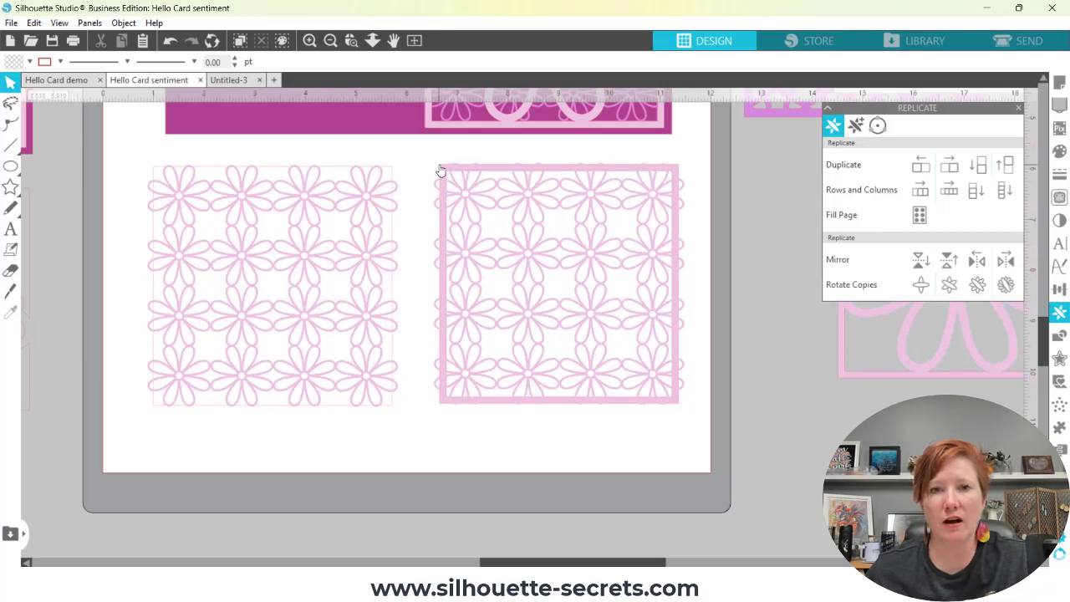
Crop the copied flower grid to the outer square outline
{"action": "left_click_drag", "start_coordinate": [134, 142], "coordinate": [413, 441]}
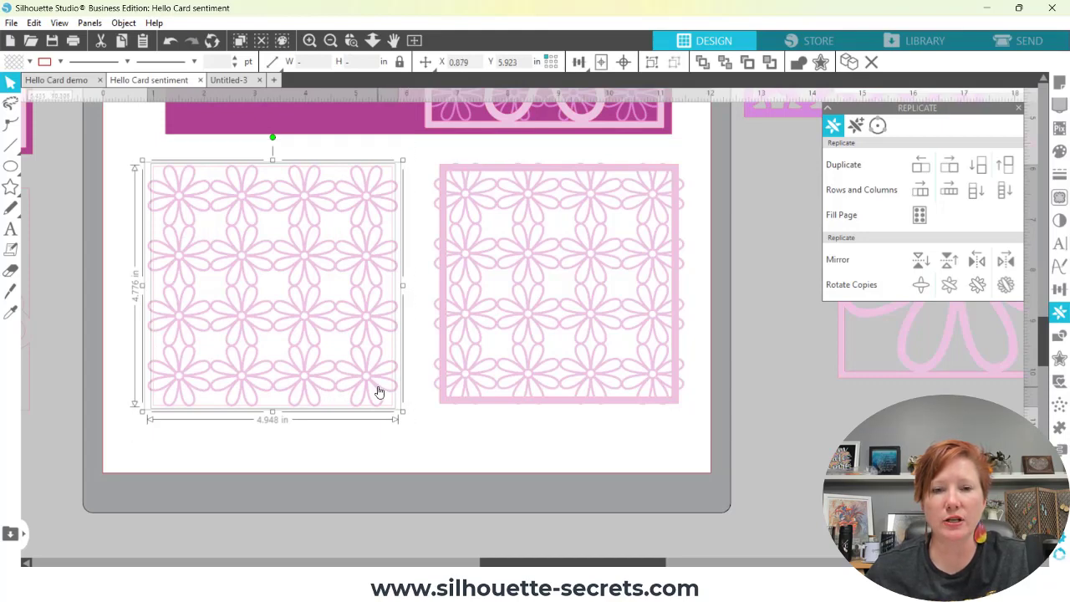
{"action": "left_click", "coordinate": [1060, 335]}
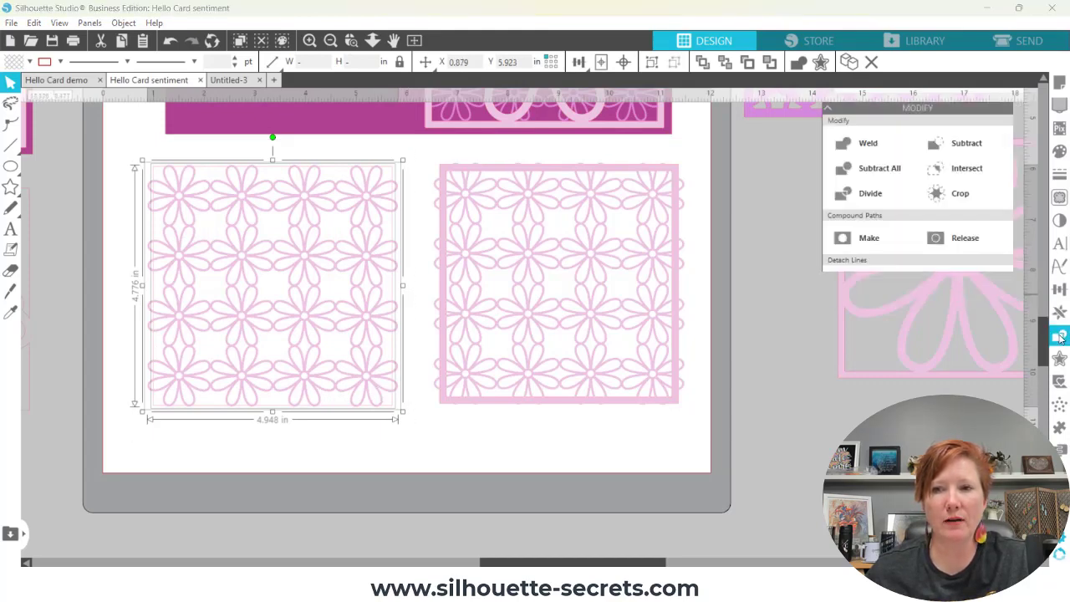
{"action": "left_click", "coordinate": [961, 199]}
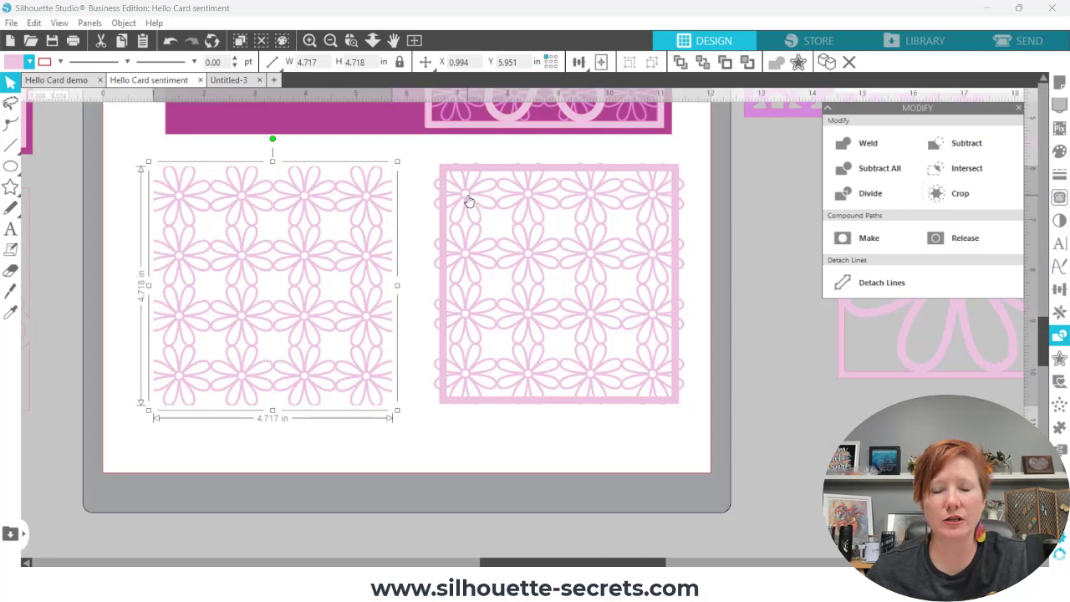
Move the uncropped flower grid off the page and center the cropped grid and the filled frame on each other
{"action": "left_click_drag", "start_coordinate": [471, 201], "coordinate": [827, 464]}
{"action": "left_click", "coordinate": [712, 438]}
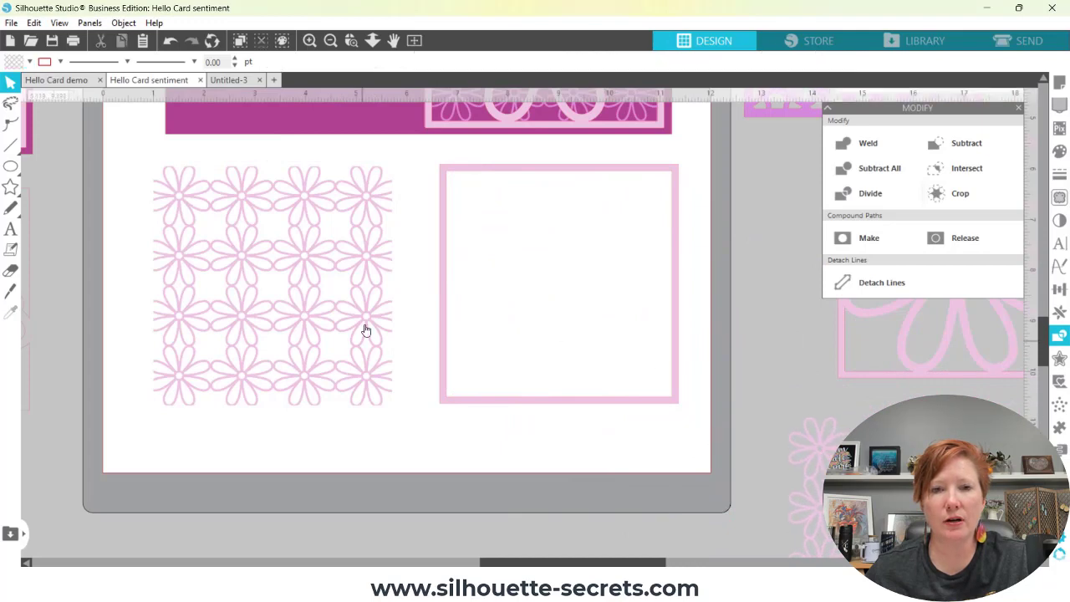
{"action": "left_click_drag", "start_coordinate": [511, 259], "coordinate": [291, 276]}
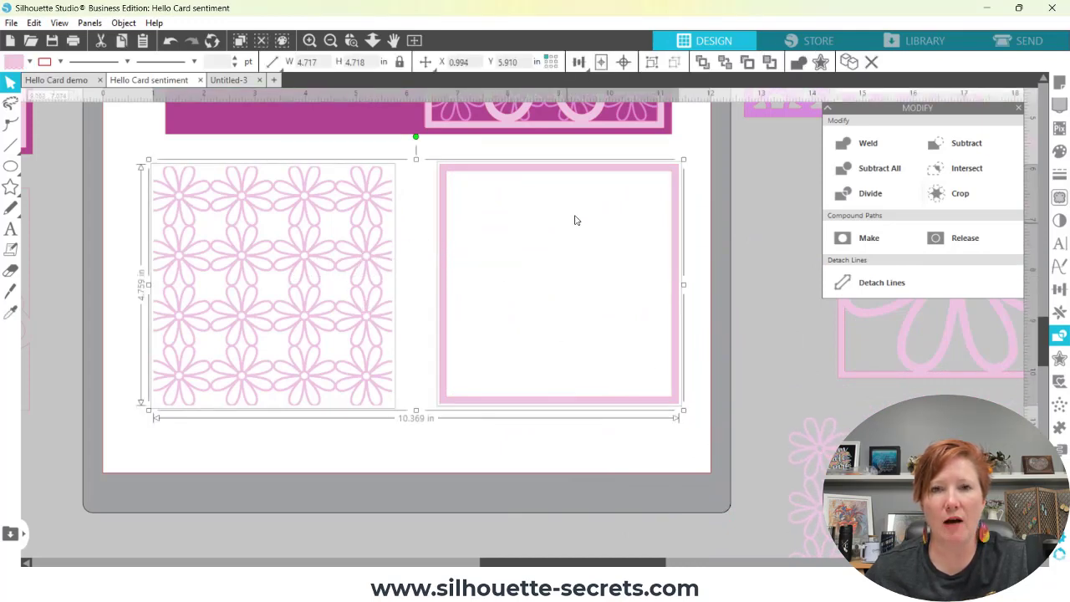
{"action": "left_click", "coordinate": [624, 64]}
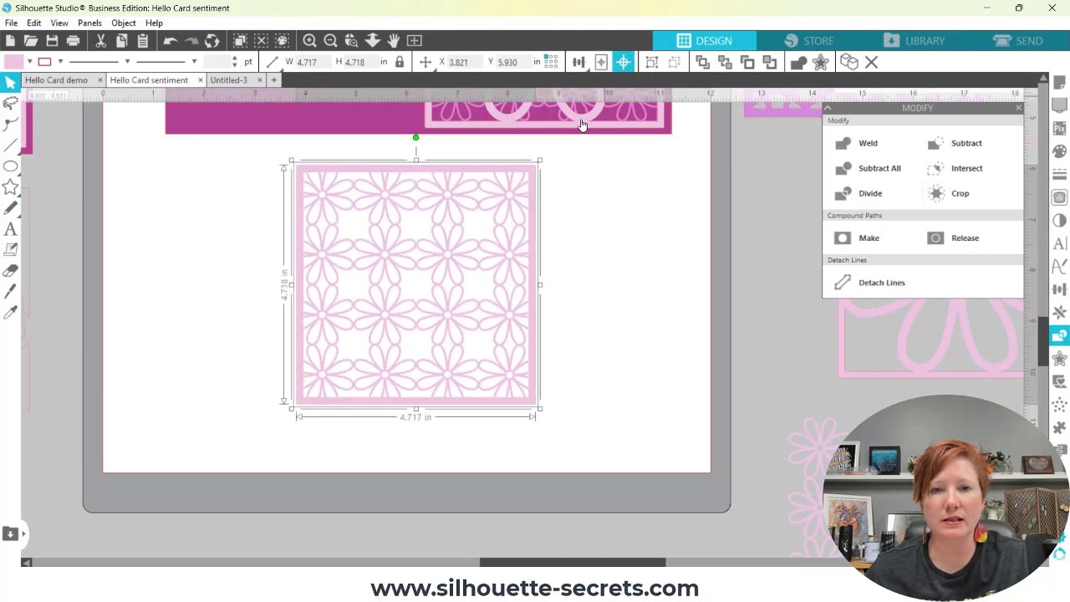
Place a spare copy of the unwelded flower grid and frame below the cutting mat
{"action": "right_click", "coordinate": [537, 237]}
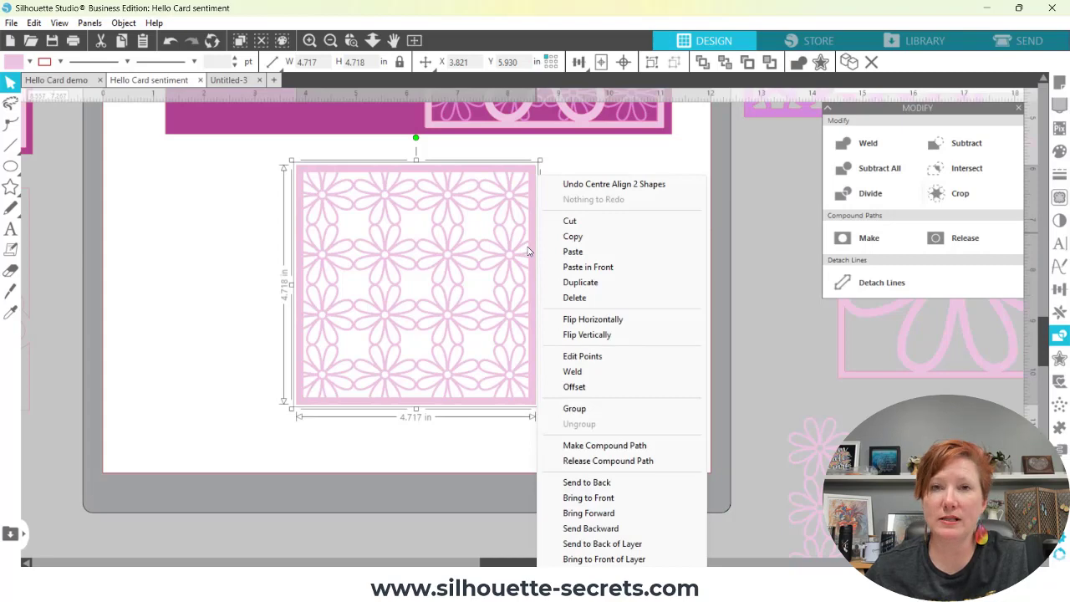
{"action": "left_click", "coordinate": [258, 247]}
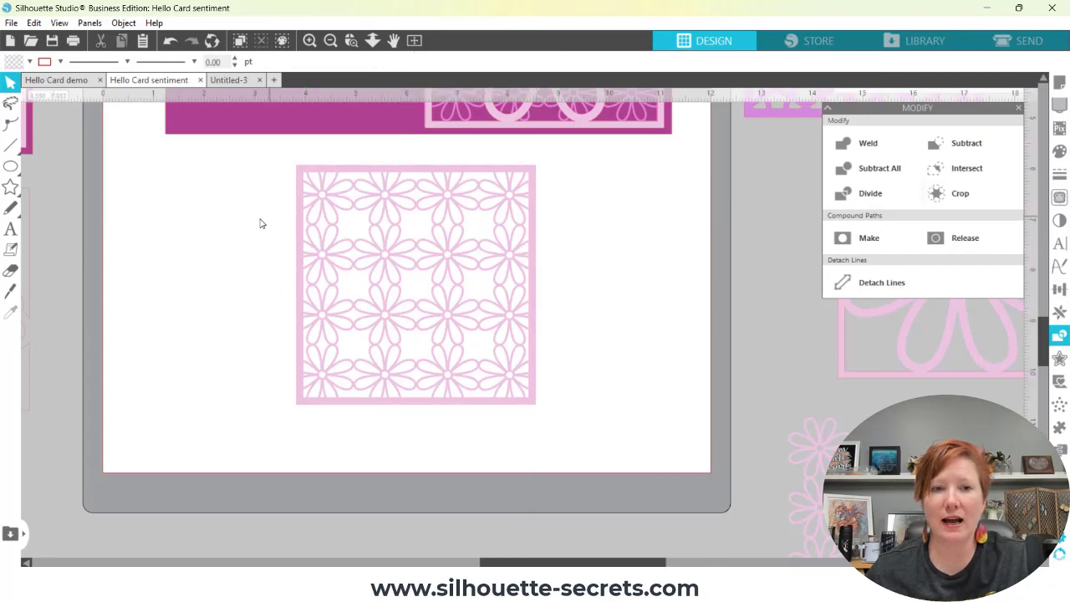
{"action": "left_click_drag", "start_coordinate": [330, 260], "coordinate": [346, 493]}
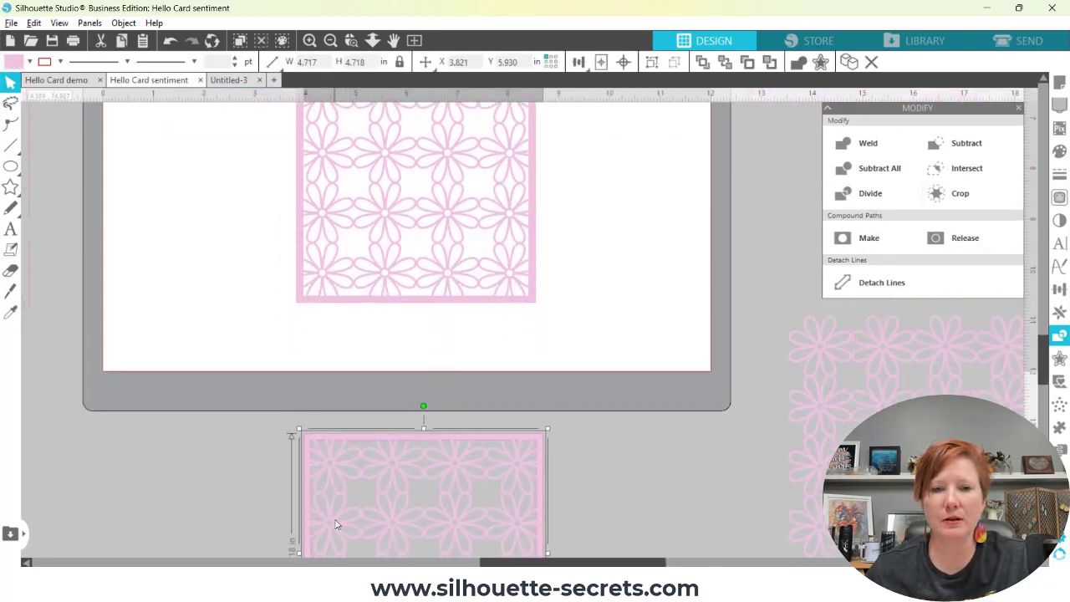
{"action": "left_click_drag", "start_coordinate": [356, 407], "coordinate": [386, 480]}
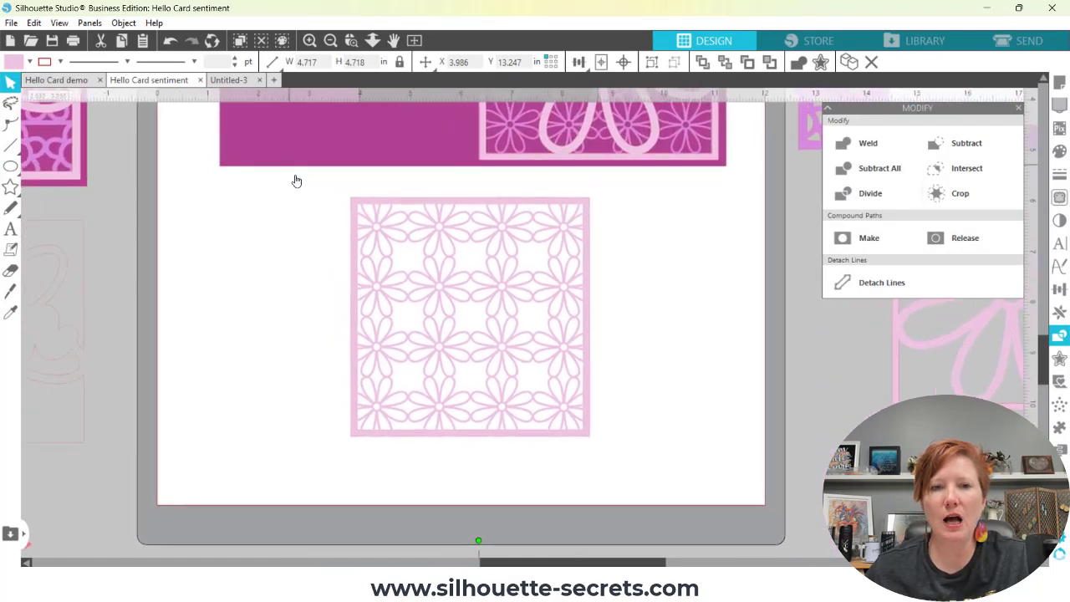
Weld the cropped flower grid and the square frame on the page into one piece
{"action": "left_click_drag", "start_coordinate": [296, 178], "coordinate": [426, 320]}
{"action": "key", "text": "ctrl+z"}
{"action": "left_click_drag", "start_coordinate": [298, 194], "coordinate": [635, 468]}
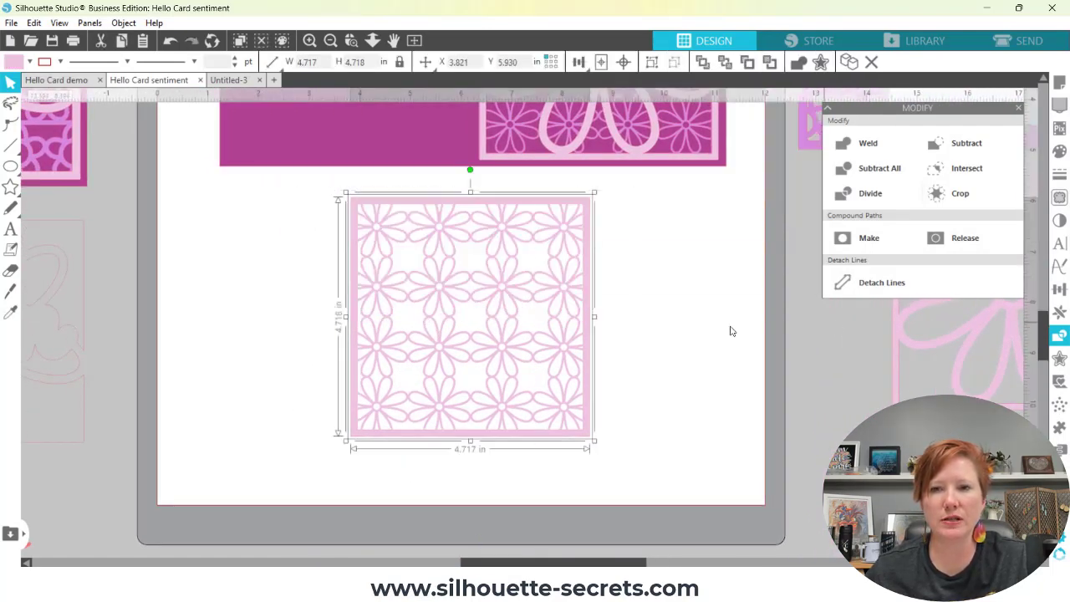
{"action": "right_click", "coordinate": [586, 303]}
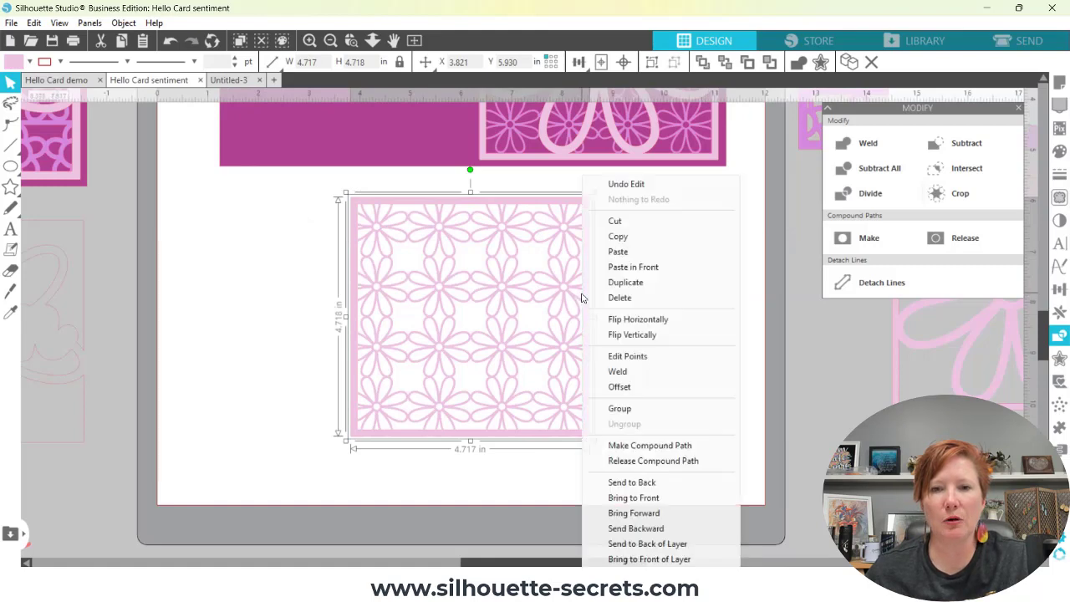
{"action": "left_click", "coordinate": [623, 377]}
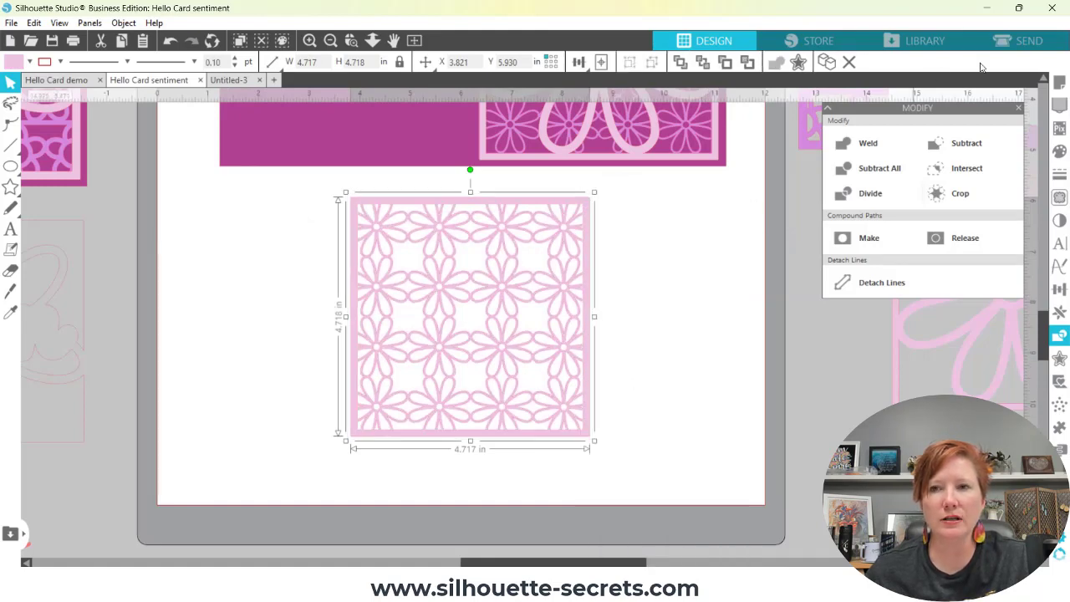
Examine the welded lattice's cut lines up close in the send view, and return to the design view of the page
{"action": "left_click", "coordinate": [1027, 42]}
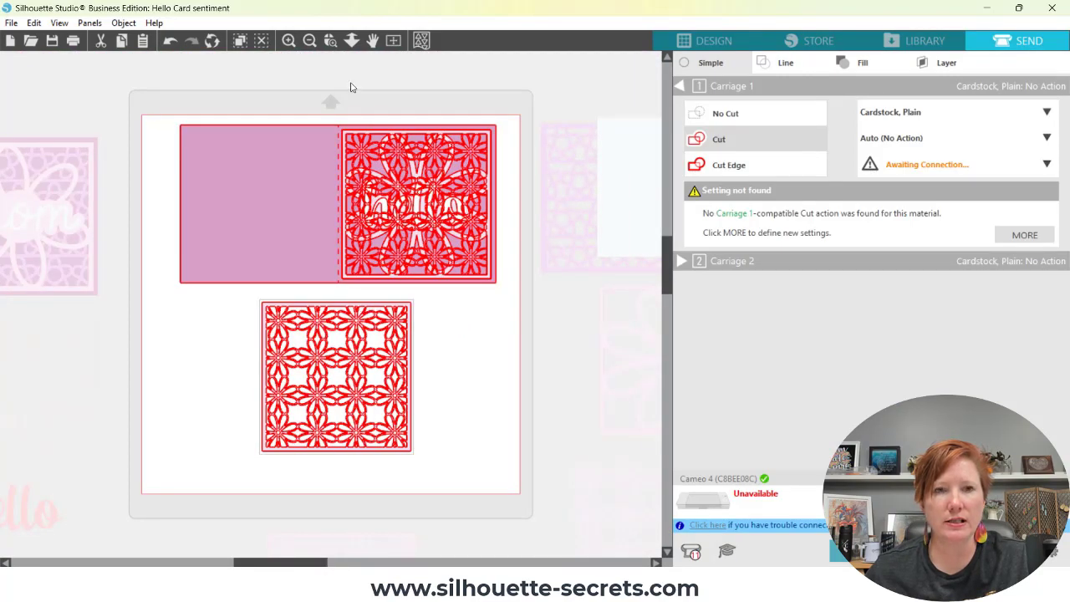
{"action": "left_click", "coordinate": [330, 40]}
{"action": "left_click_drag", "start_coordinate": [358, 408], "coordinate": [442, 482]}
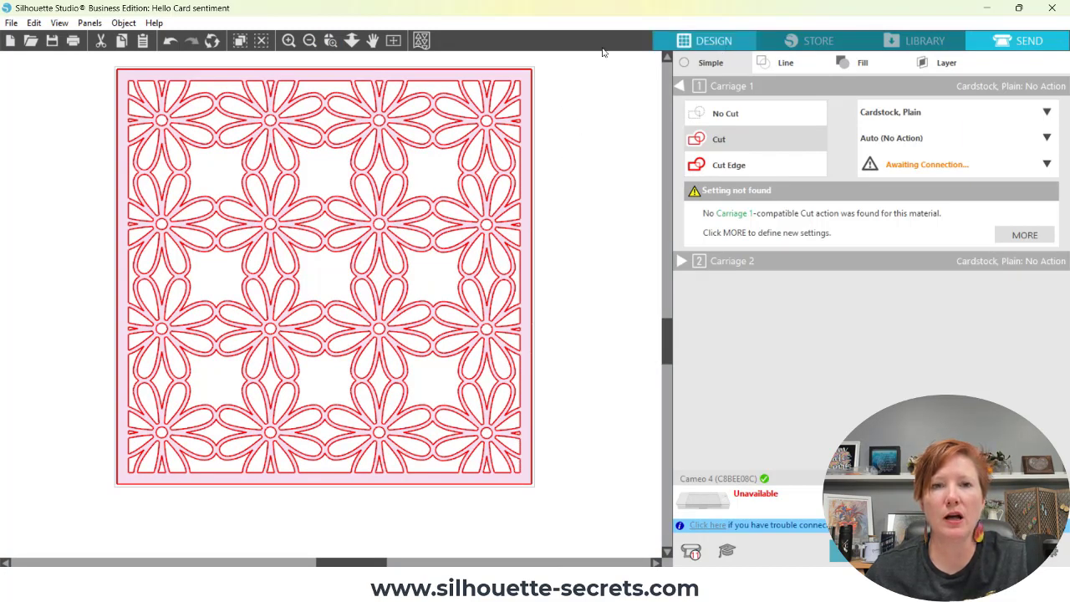
{"action": "left_click", "coordinate": [702, 41]}
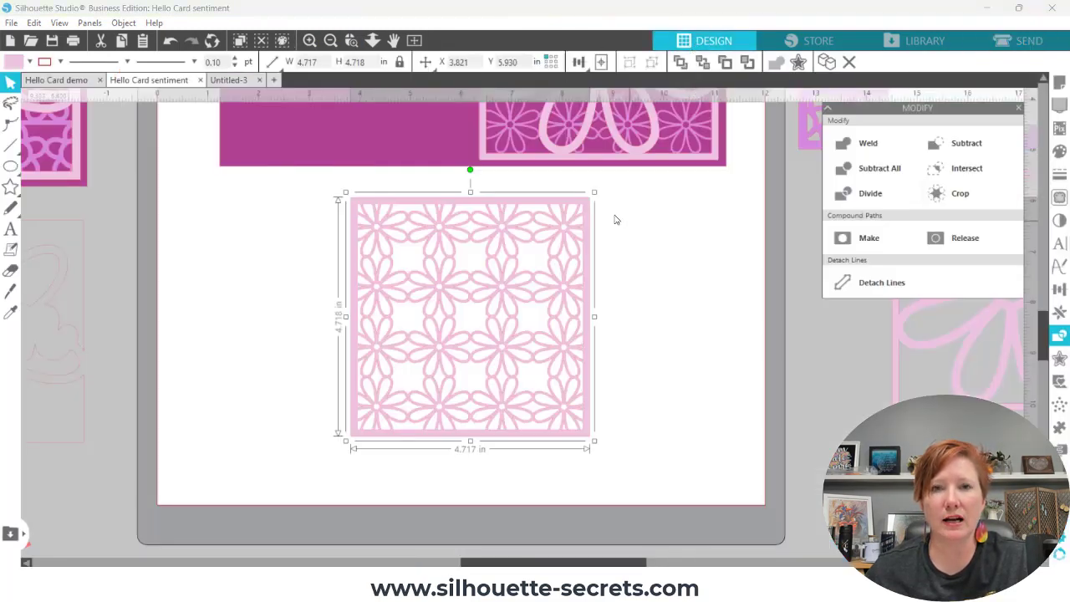
{"action": "left_click", "coordinate": [330, 41]}
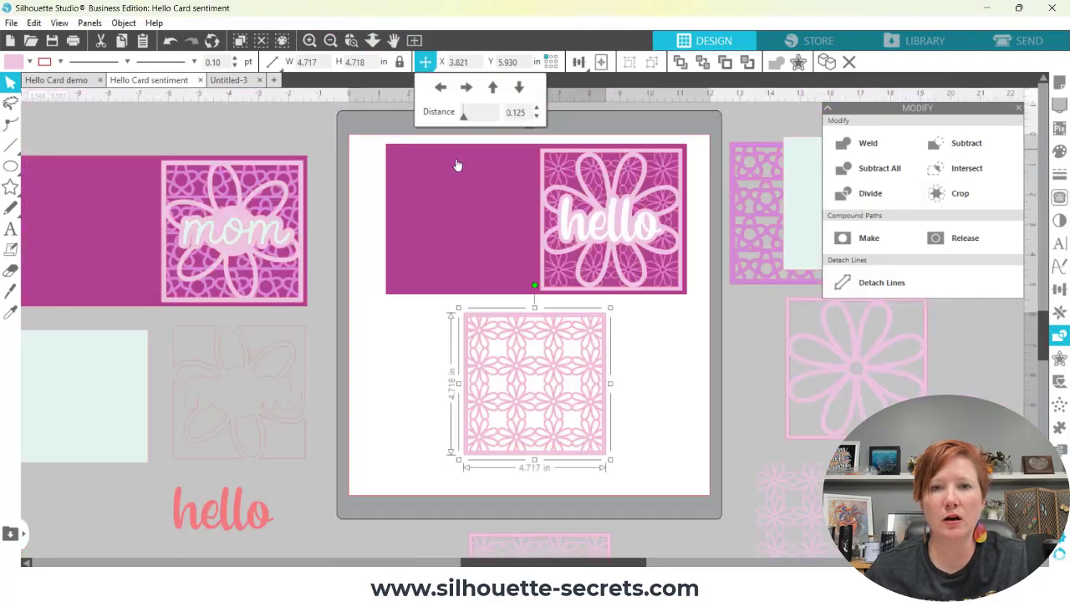
{"action": "left_click_drag", "start_coordinate": [661, 262], "coordinate": [522, 301]}
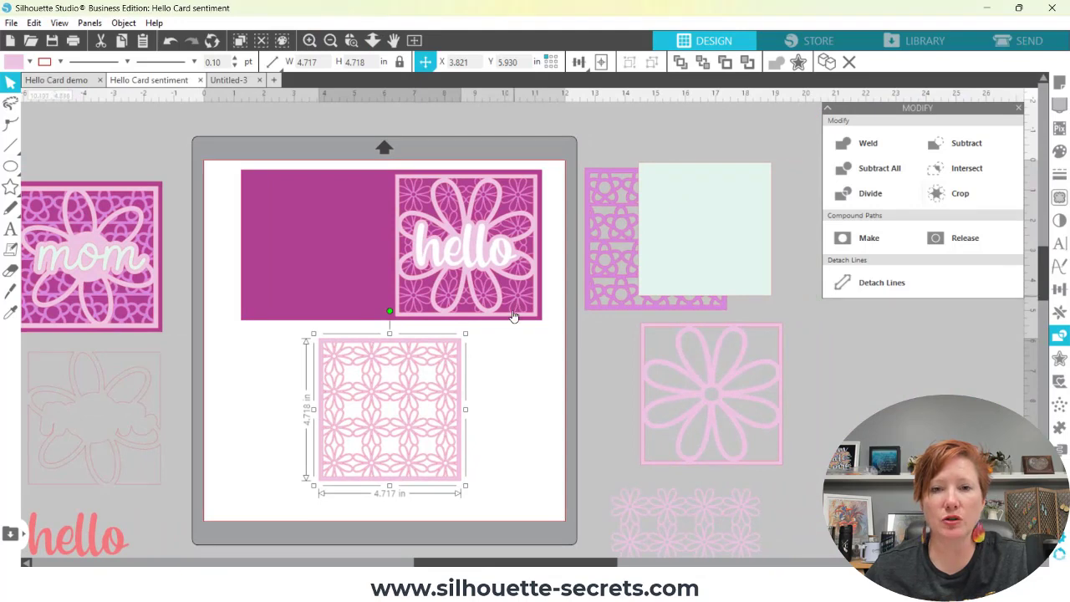